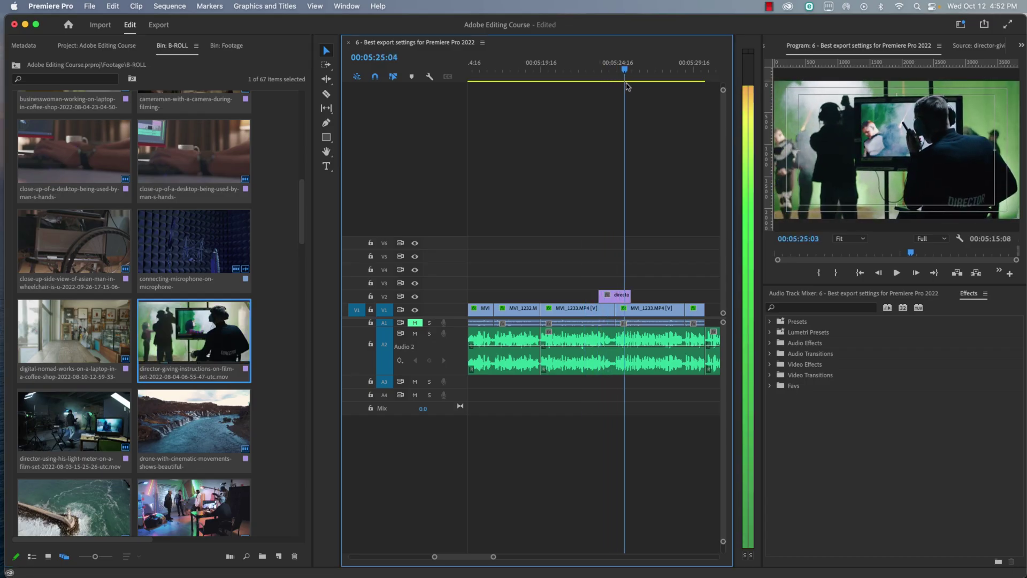
- Scrub through the sequence and expand the Lumetri Creative controls
drag(635, 85, 631, 99)
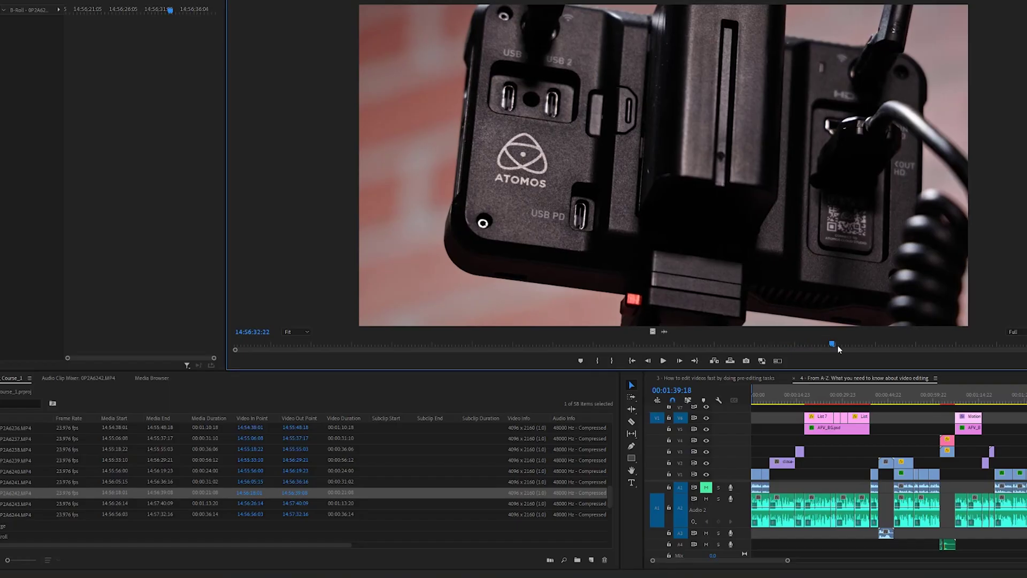
drag(838, 345, 860, 346)
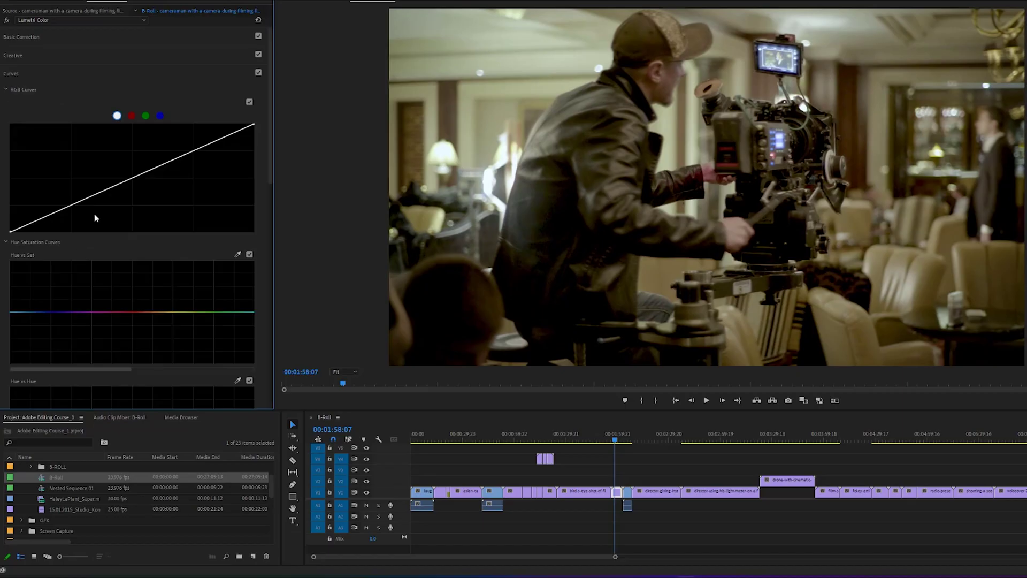
click(59, 51)
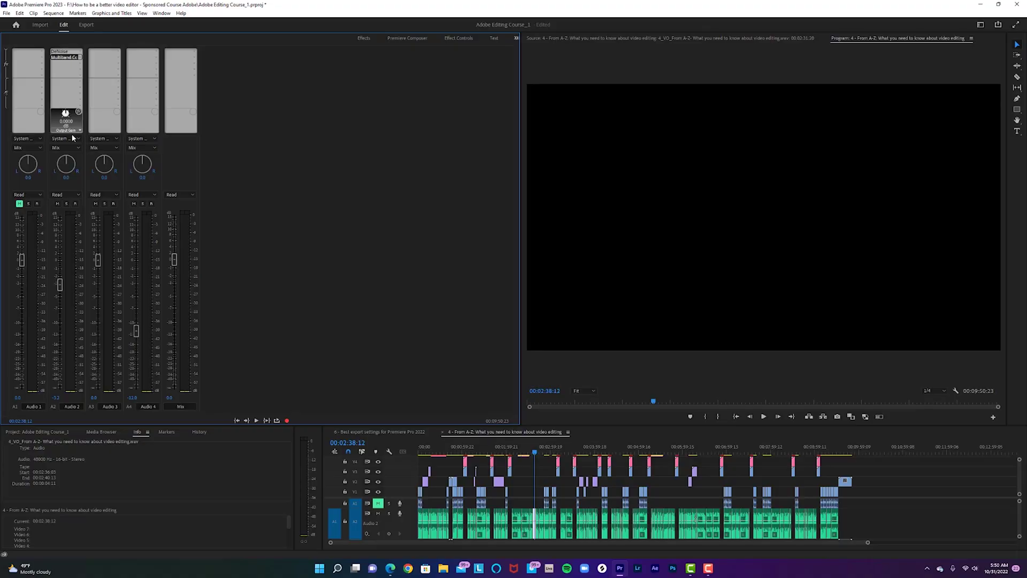
- Open the Multiband Compressor editor and widen the Stock panel for bigger previews
click(73, 139)
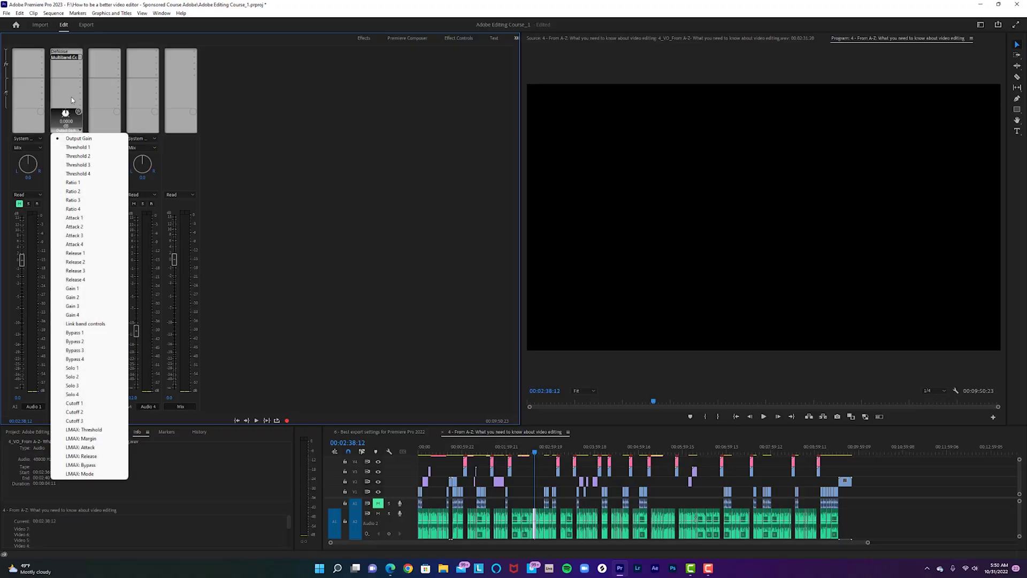
key(Escape)
double_click(63, 58)
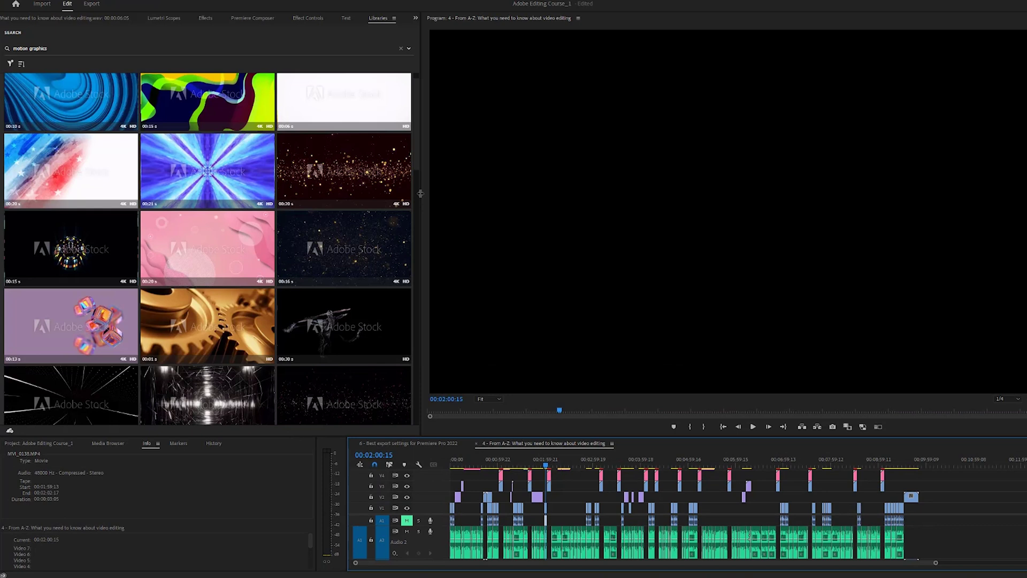
drag(420, 194, 561, 192)
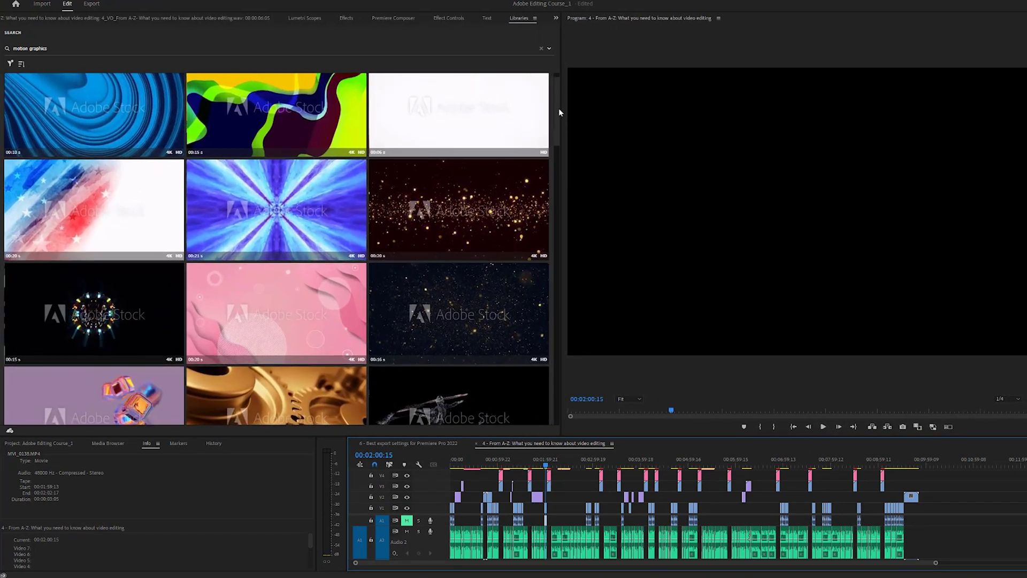
scroll(554, 121, down, 5)
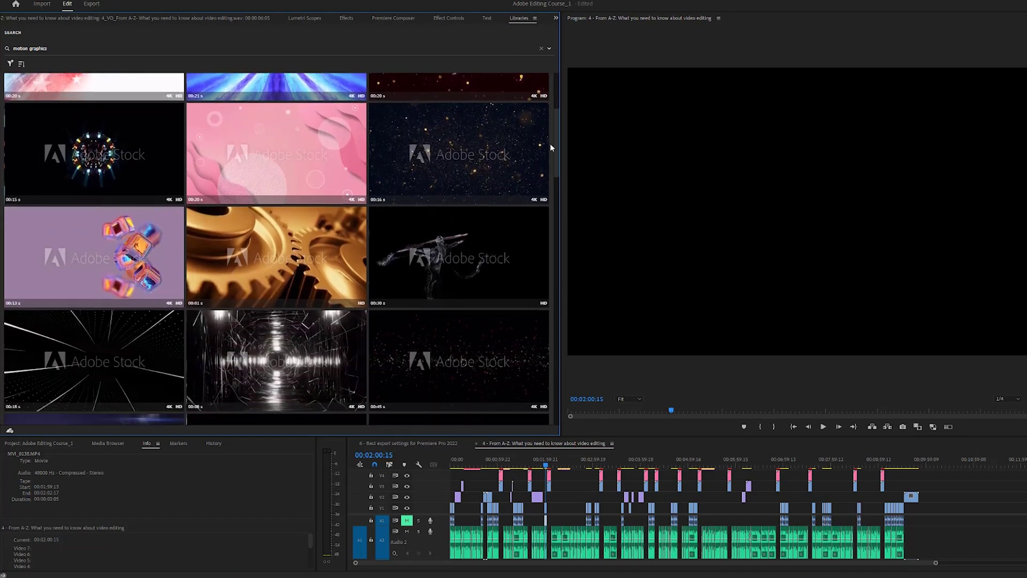
scroll(550, 148, down, 2)
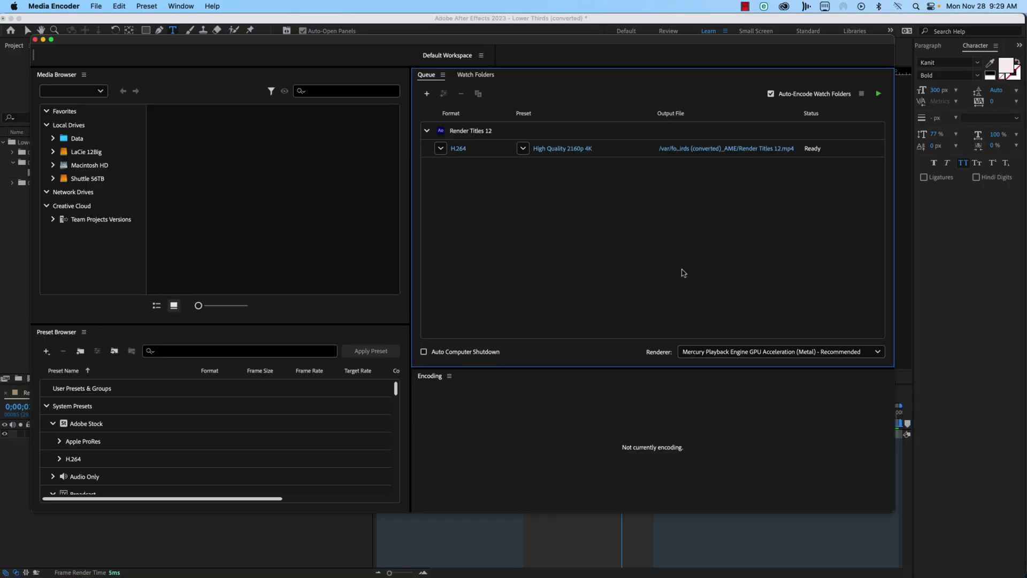
- Set Render Titles 12 to QuickTime with Apple ProRes 4444 with alpha and start the queue
click(441, 149)
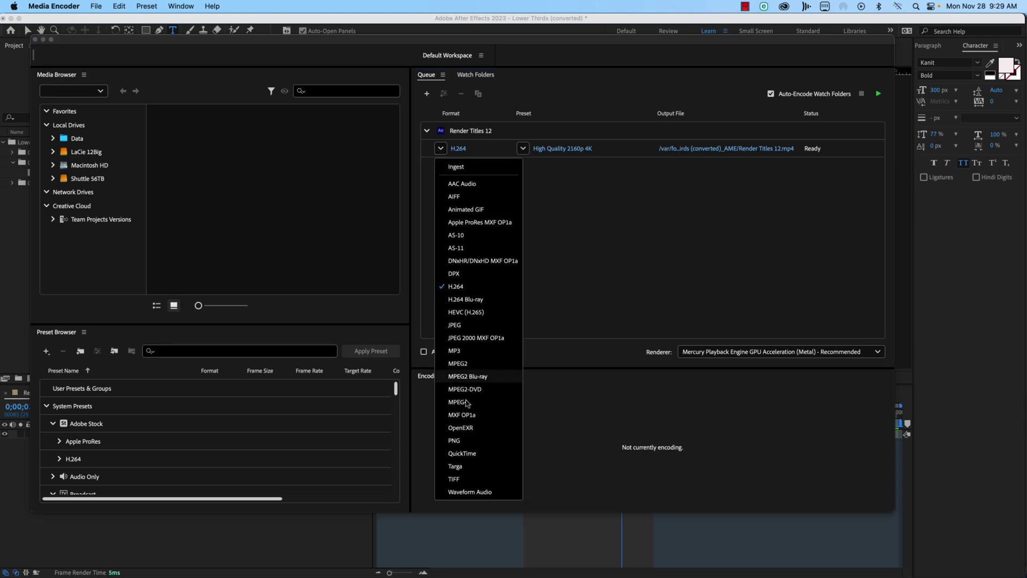
click(482, 455)
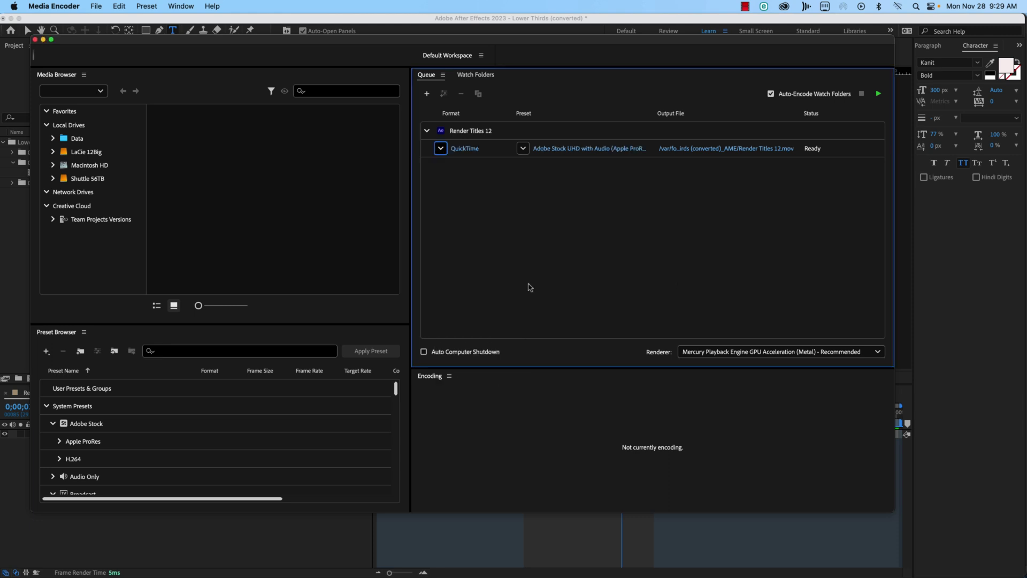
click(524, 149)
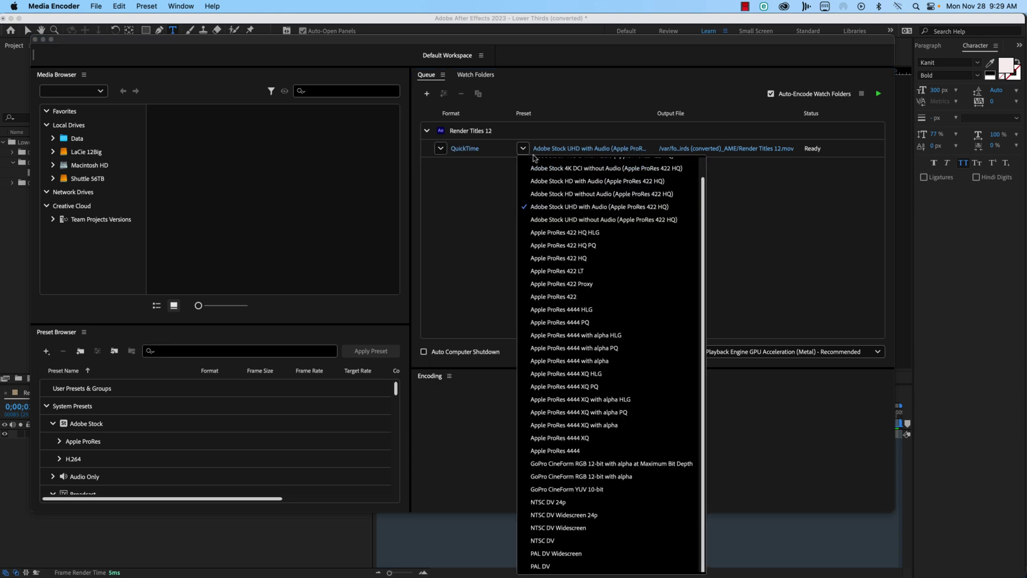
click(625, 361)
click(880, 94)
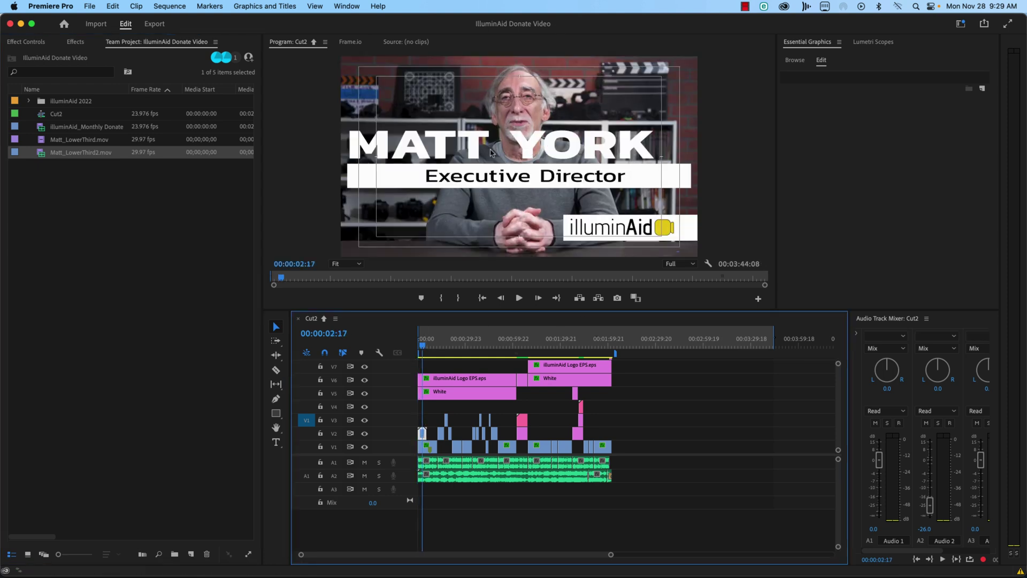
- Show the Effect Controls with Motion and Opacity for the Matt_LowerThird2 clip
click(75, 42)
click(30, 42)
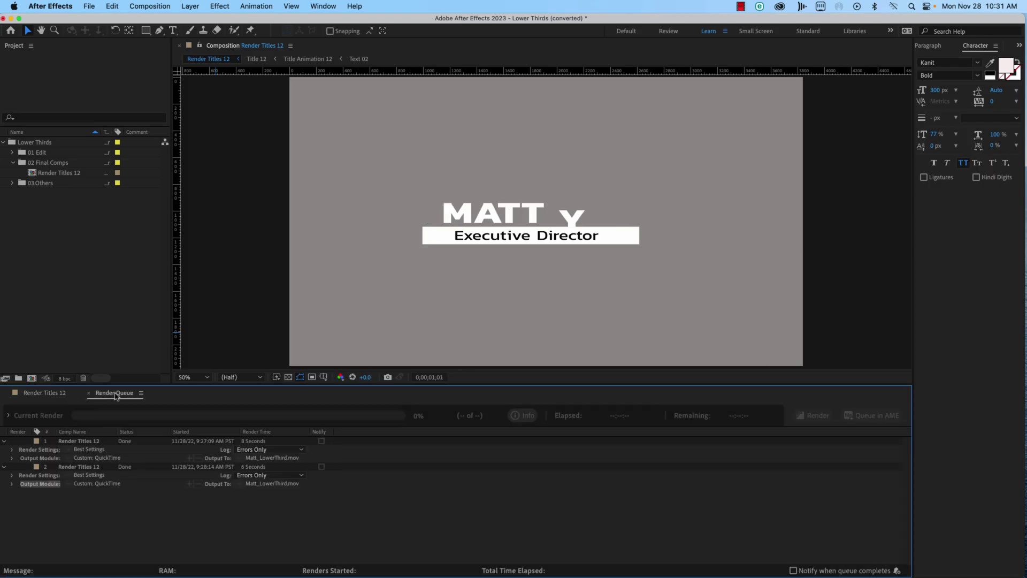
- Delete the empty text layer from Render Titles 12 and scrub back in time
click(98, 435)
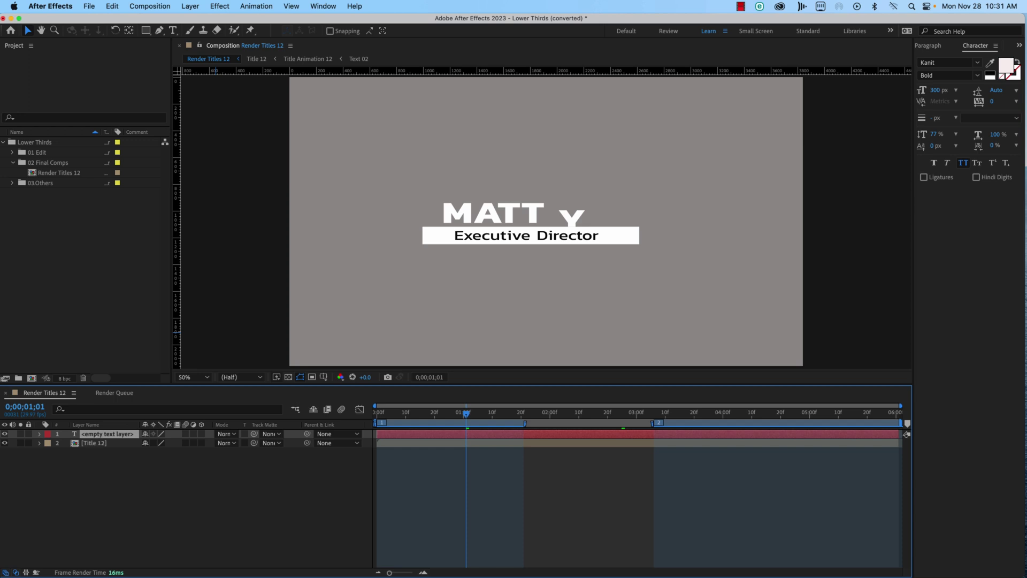
key(Delete)
mouse_move(455, 424)
mouse_down()
mouse_move(403, 424)
mouse_move(596, 442)
mouse_up()
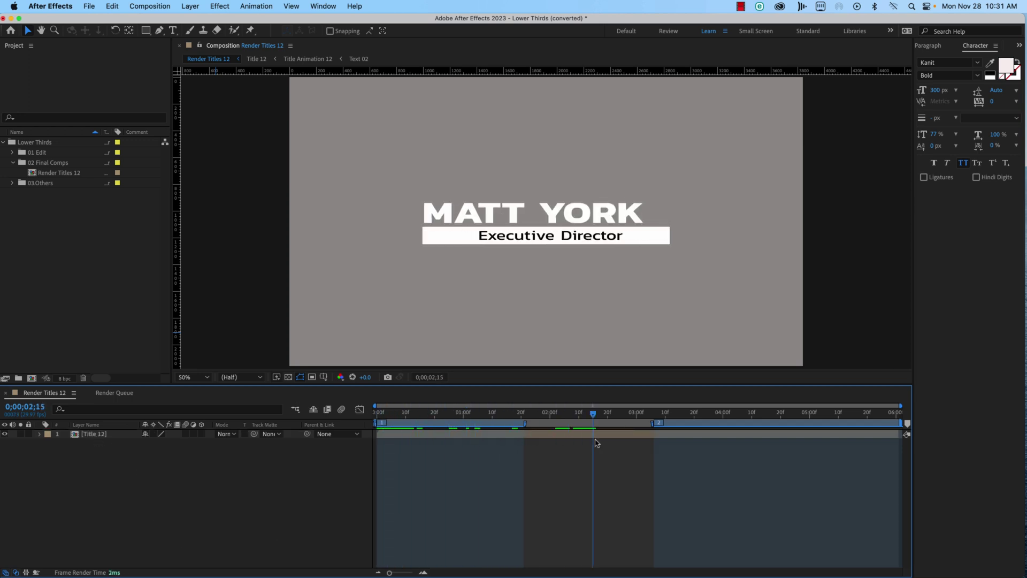
- Open the nested Title 12 and Title Animation 12 comps, previewing the reveal
double_click(93, 433)
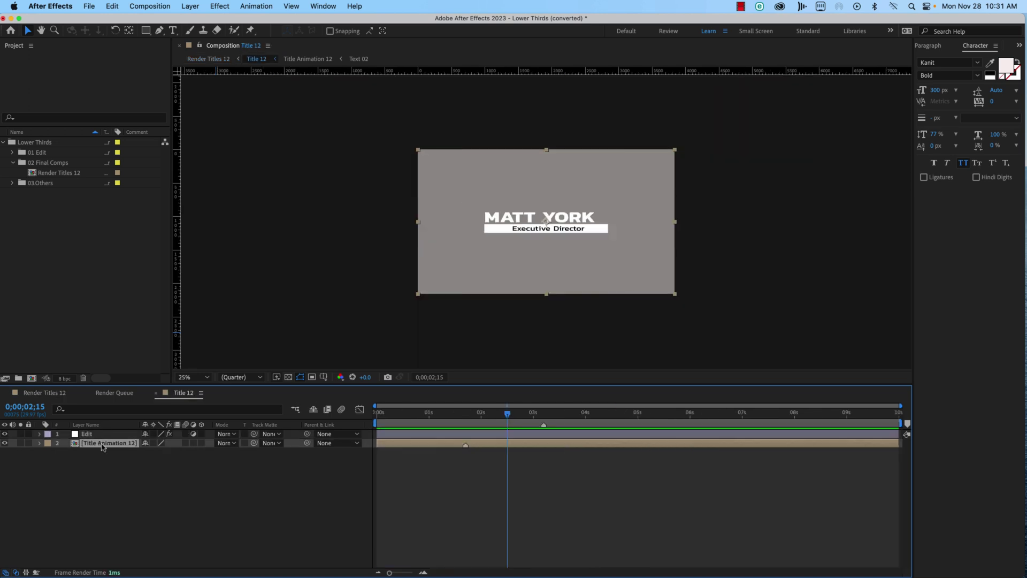
double_click(103, 444)
drag(383, 414, 459, 426)
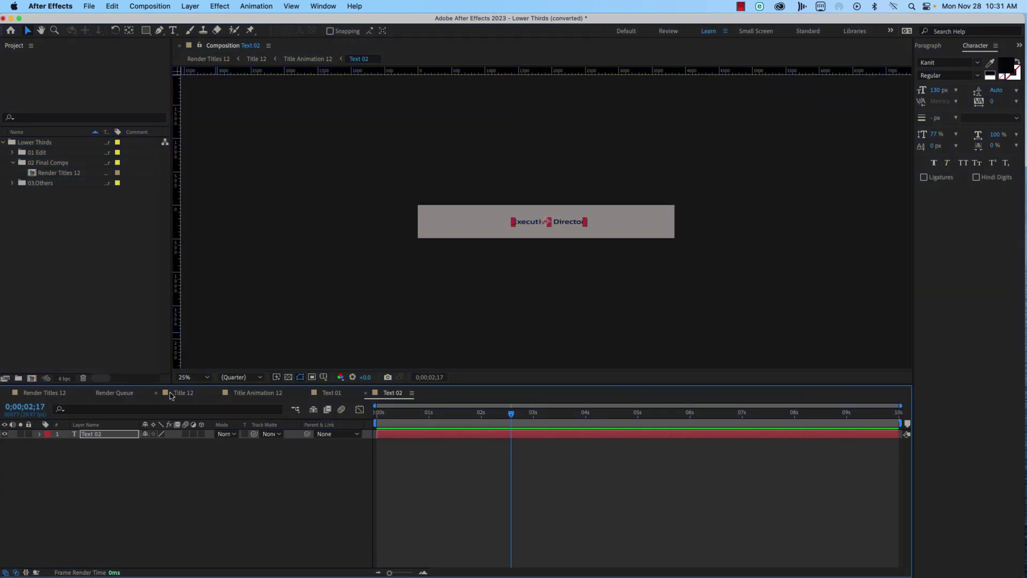
click(171, 393)
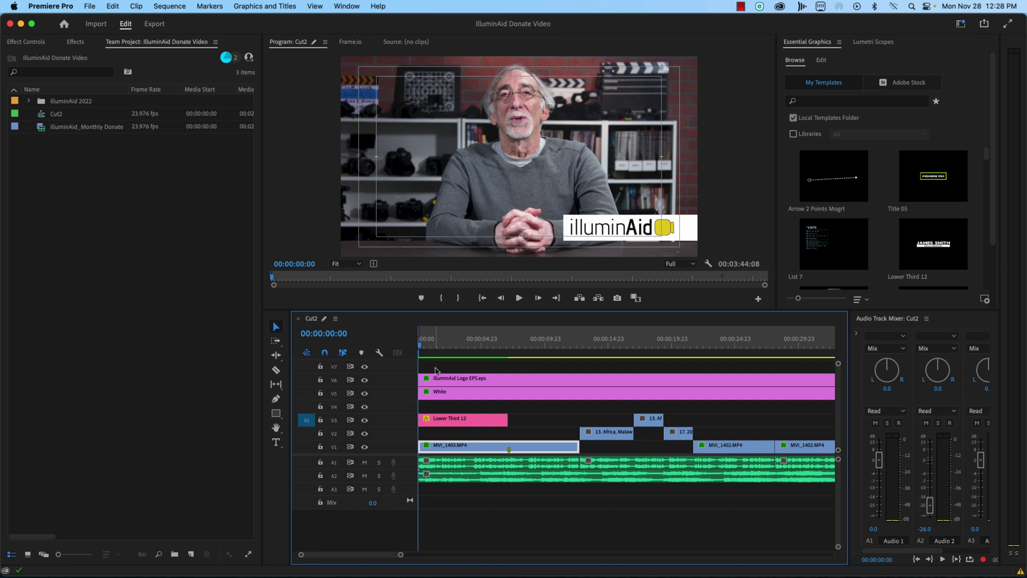
- Replace the Cut2 timeline clip with a new linked After Effects composition
right_click(482, 447)
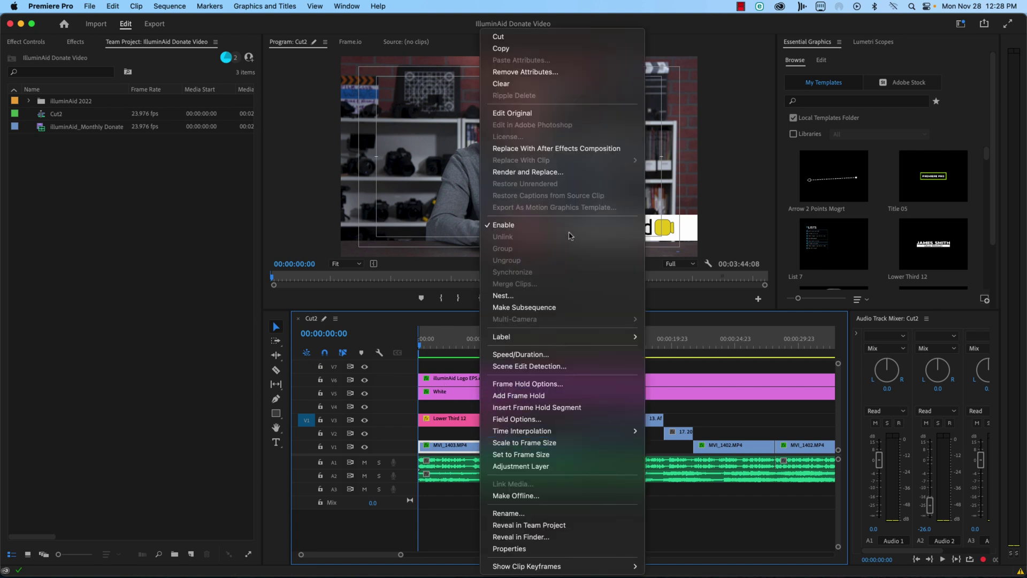
click(556, 148)
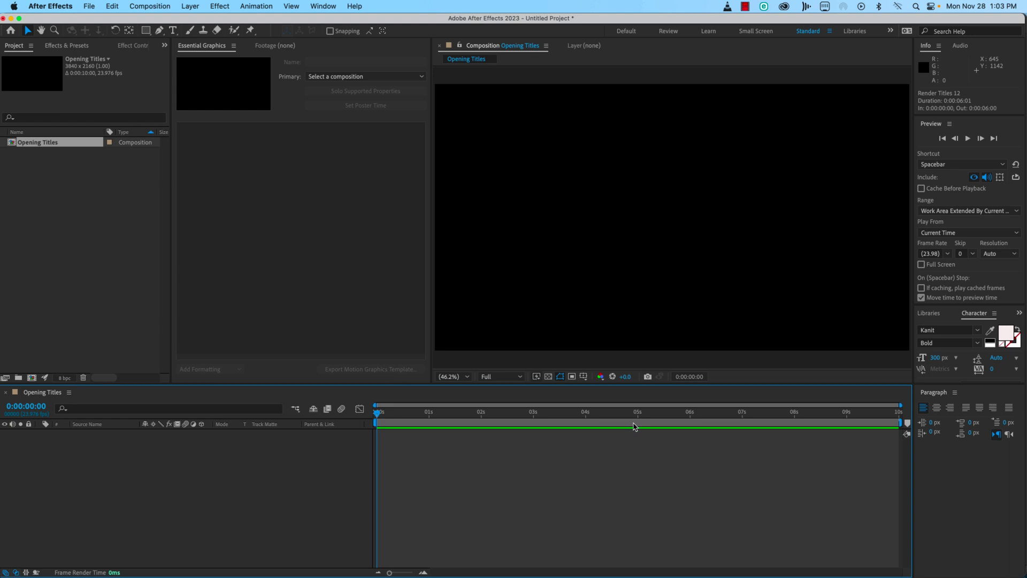
- Create a new Dynamic Link Premiere Pro sequence with the default settings
click(89, 6)
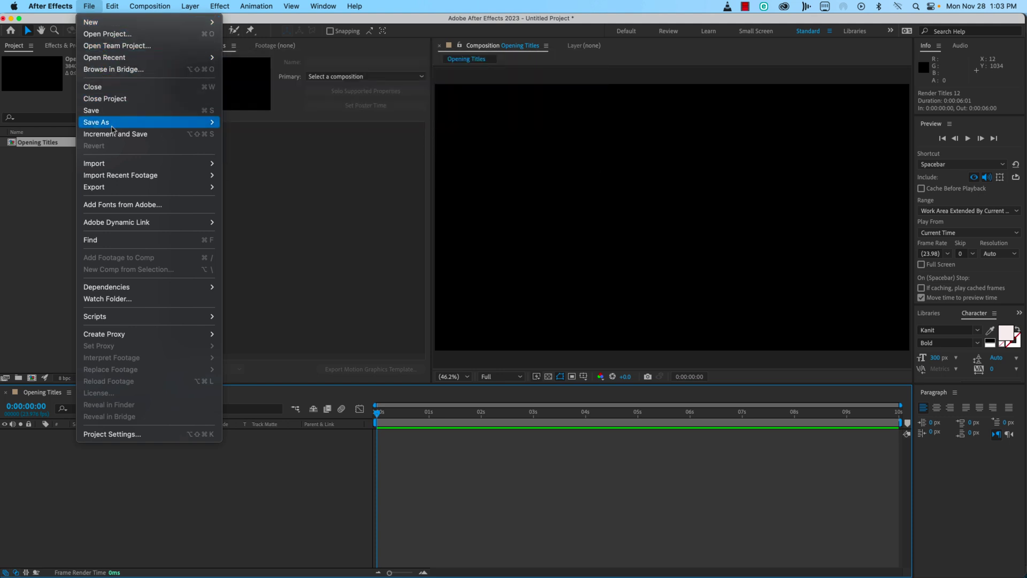
mouse_move(117, 222)
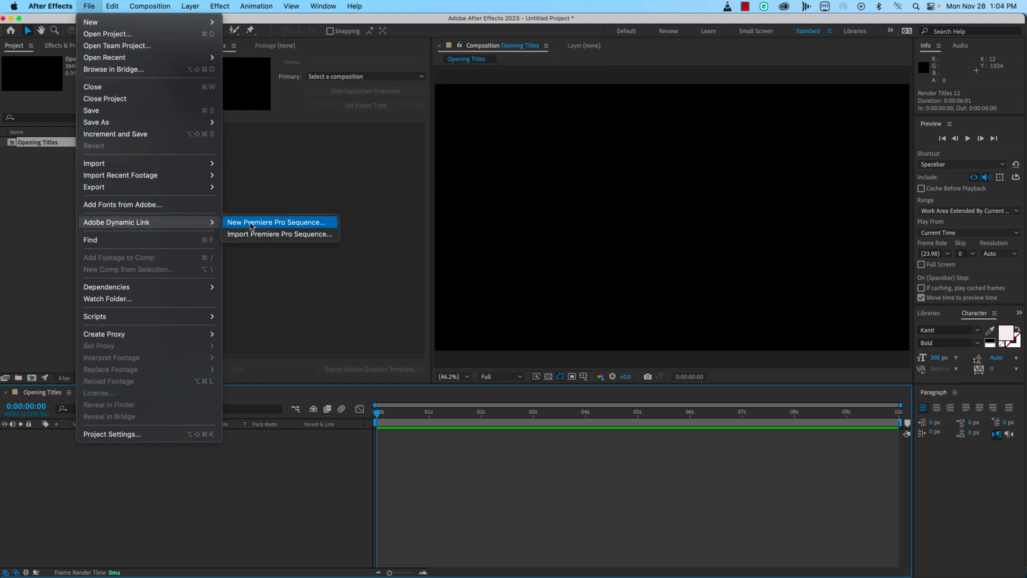
click(250, 224)
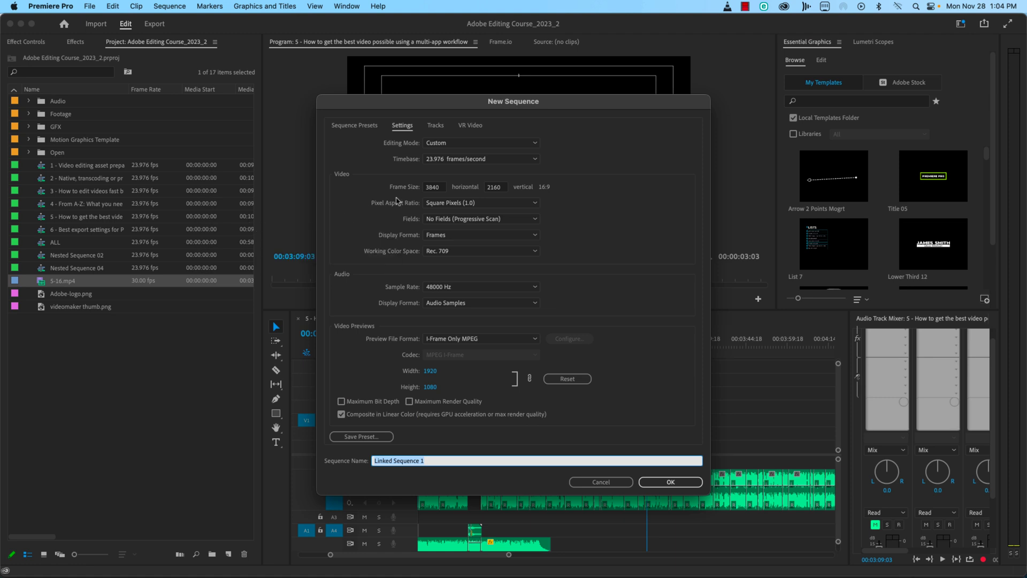
click(666, 482)
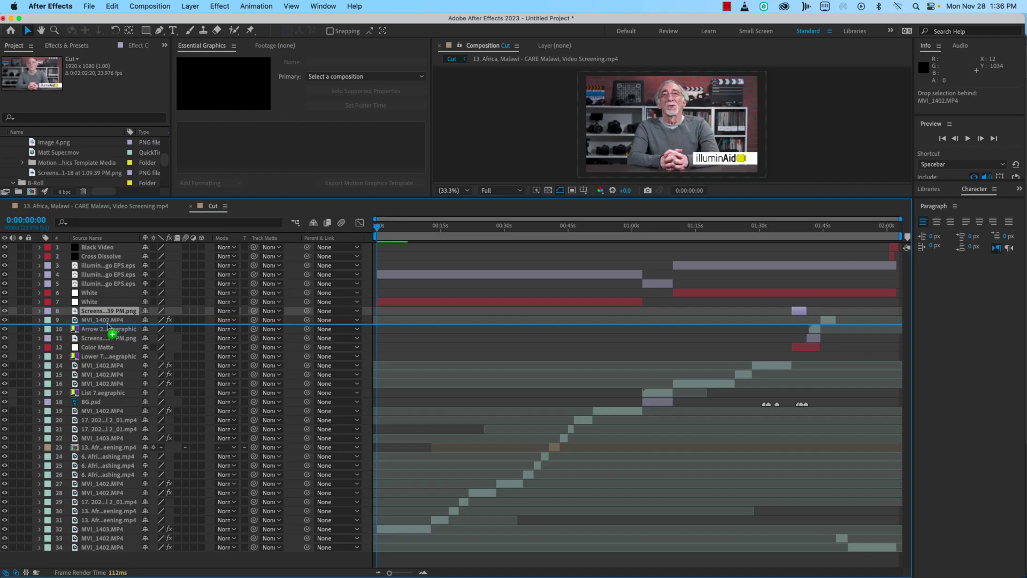
- Move the selected layers up the stack and delete one logo layer
mouse_move(110, 331)
mouse_down()
mouse_move(132, 277)
mouse_move(132, 295)
mouse_up()
click(657, 226)
key(Delete)
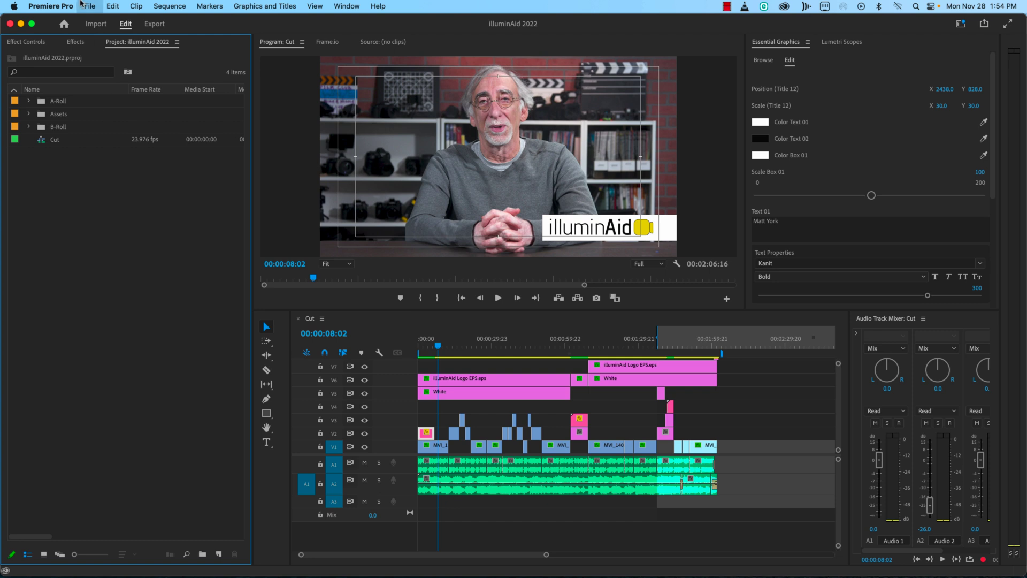
- Import the composition from IlluminaidAFX.aep and build a new sequence from it
click(88, 7)
mouse_move(117, 251)
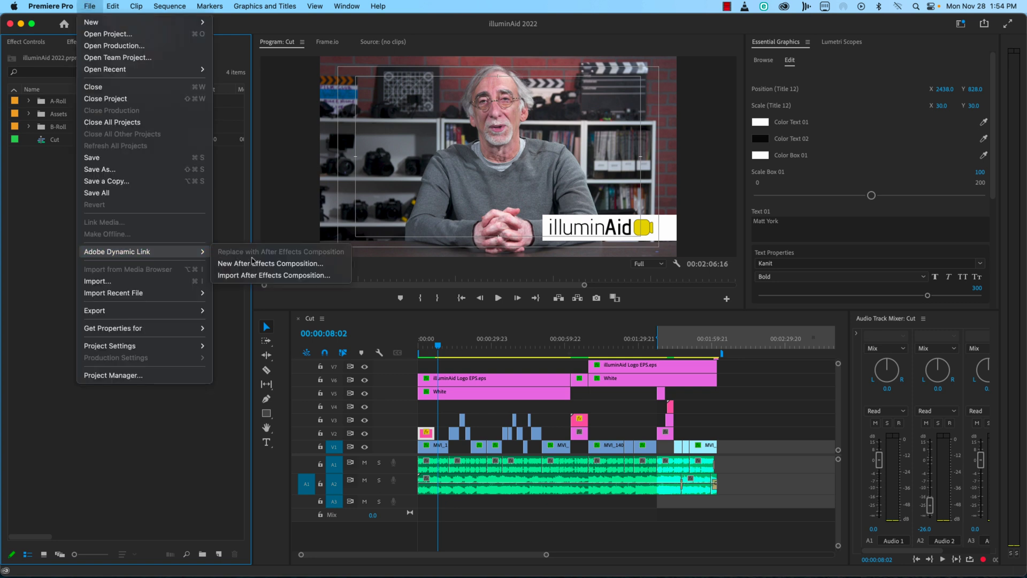
click(273, 275)
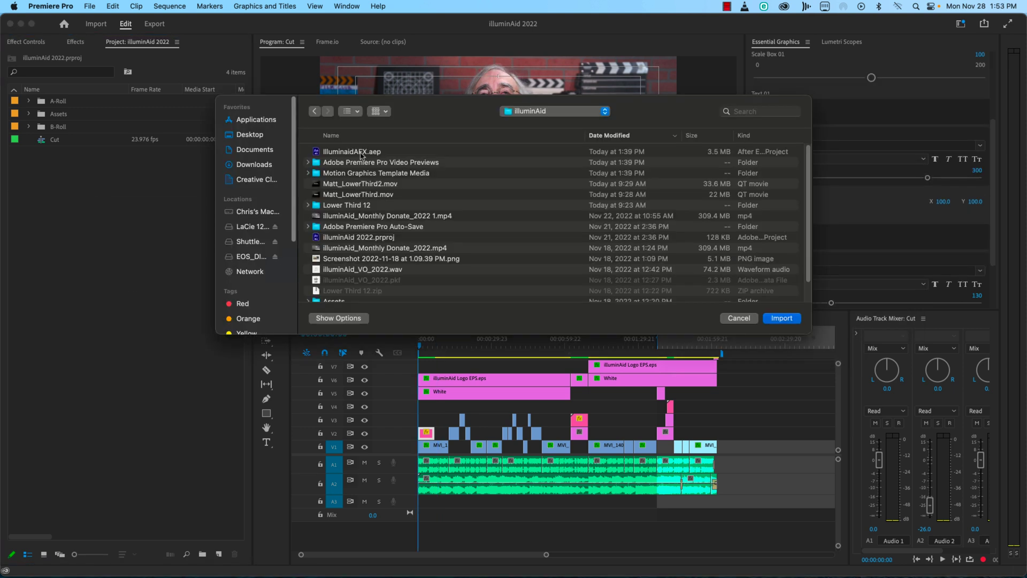
click(363, 153)
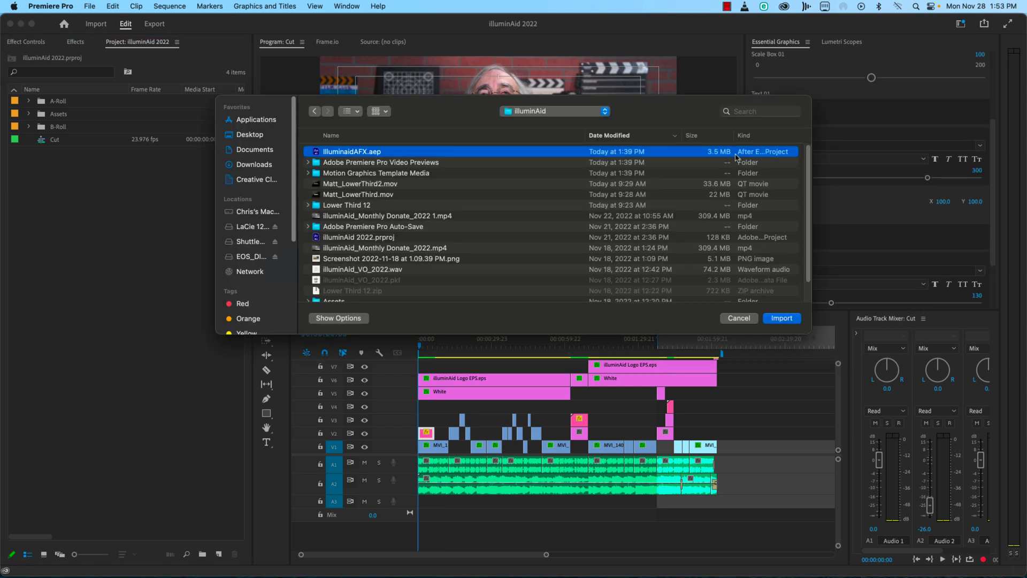
double_click(369, 153)
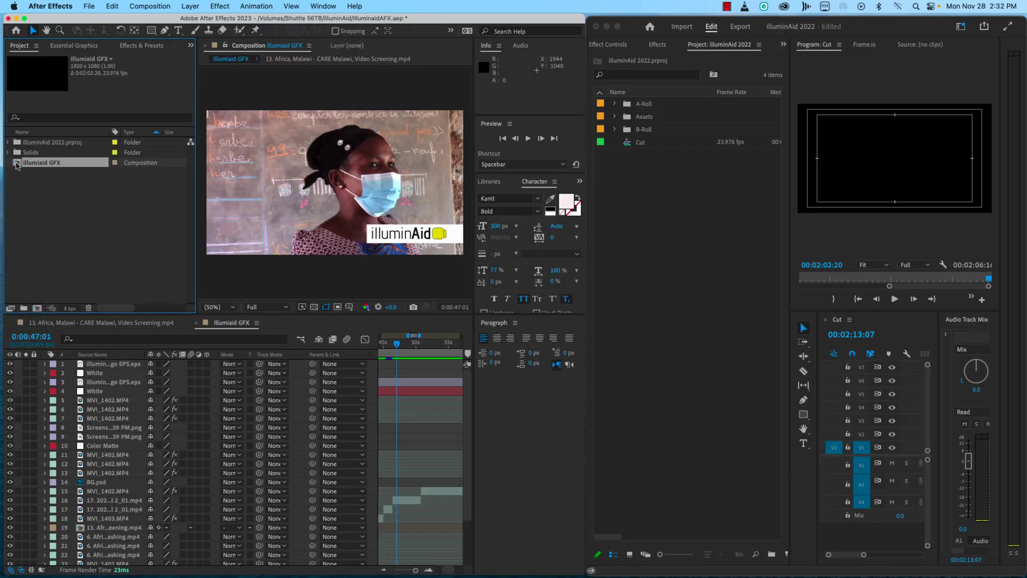
drag(656, 206, 656, 207)
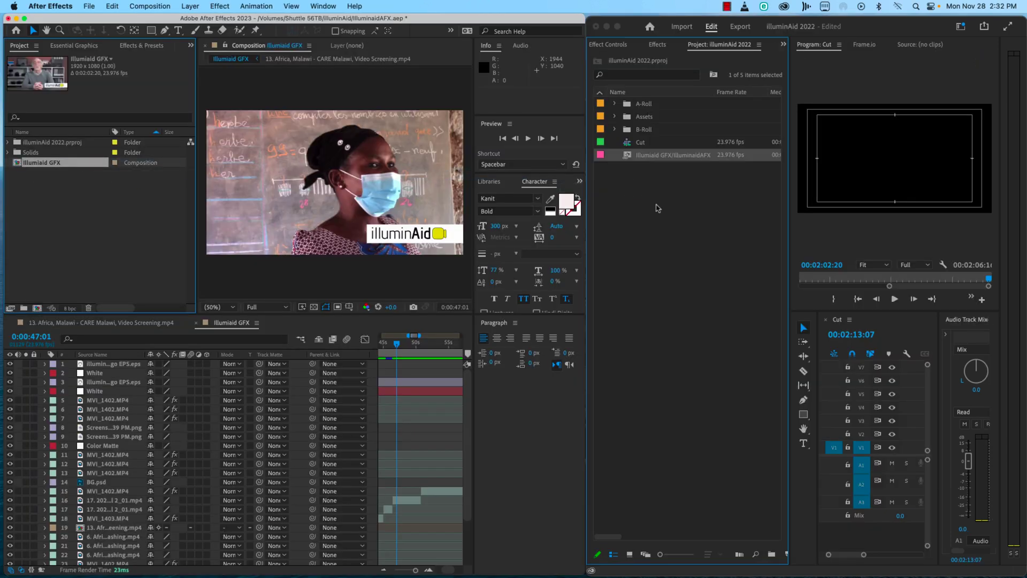
click(790, 552)
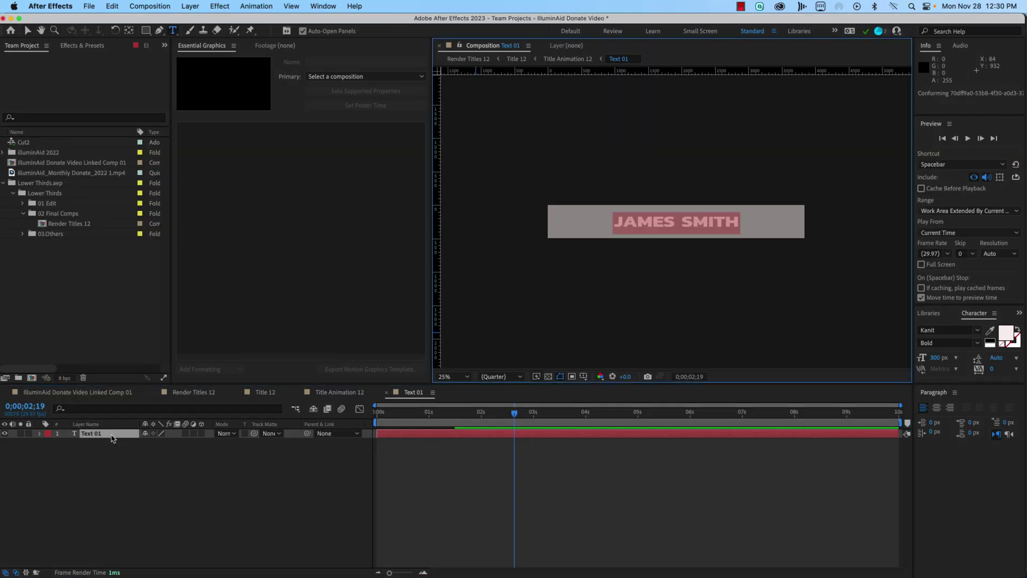
text(MA)
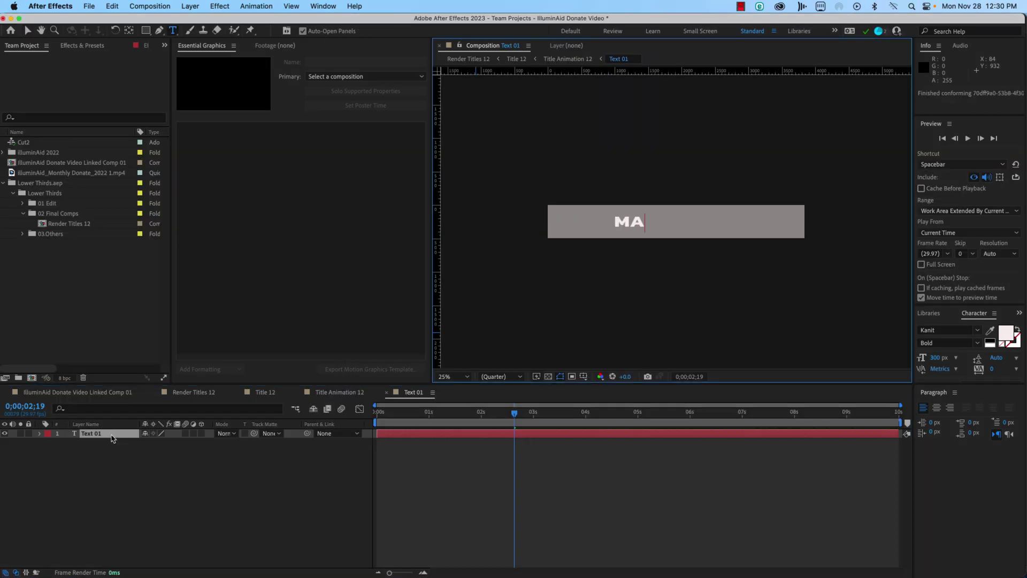
text(TT YORK)
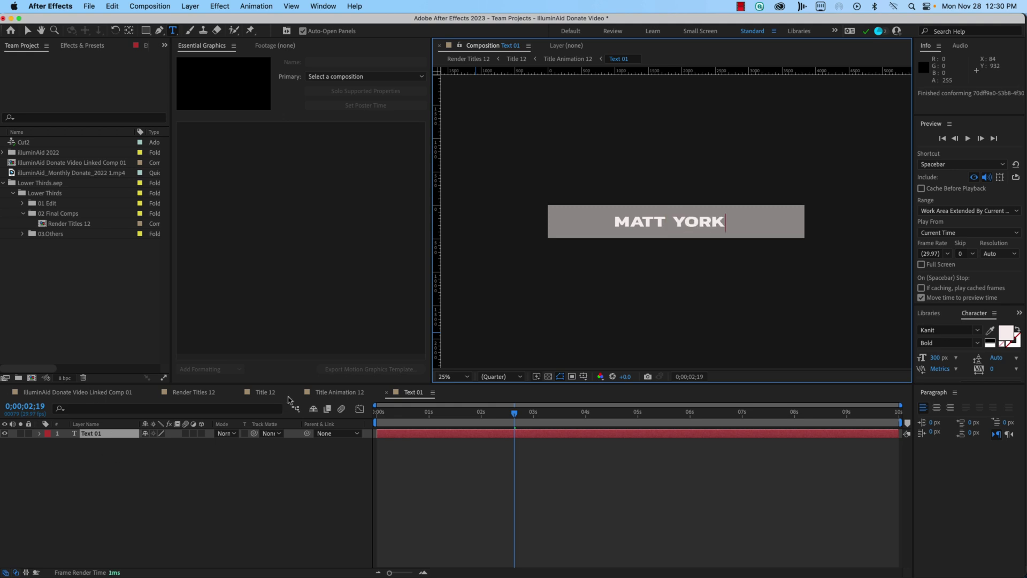
- Open the pink graphics clip's source composition in After Effects with Edit Original
click(340, 392)
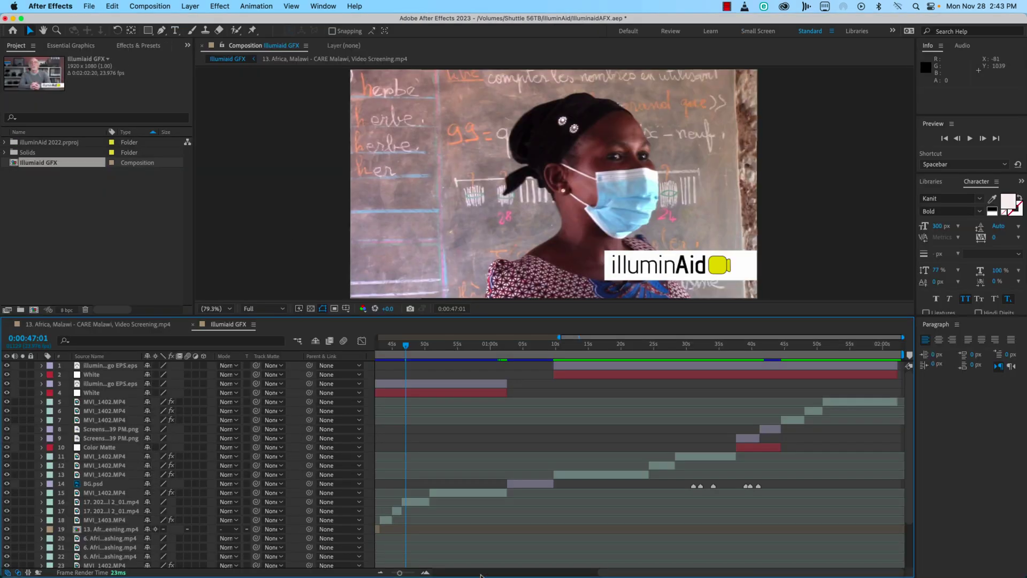
click(409, 562)
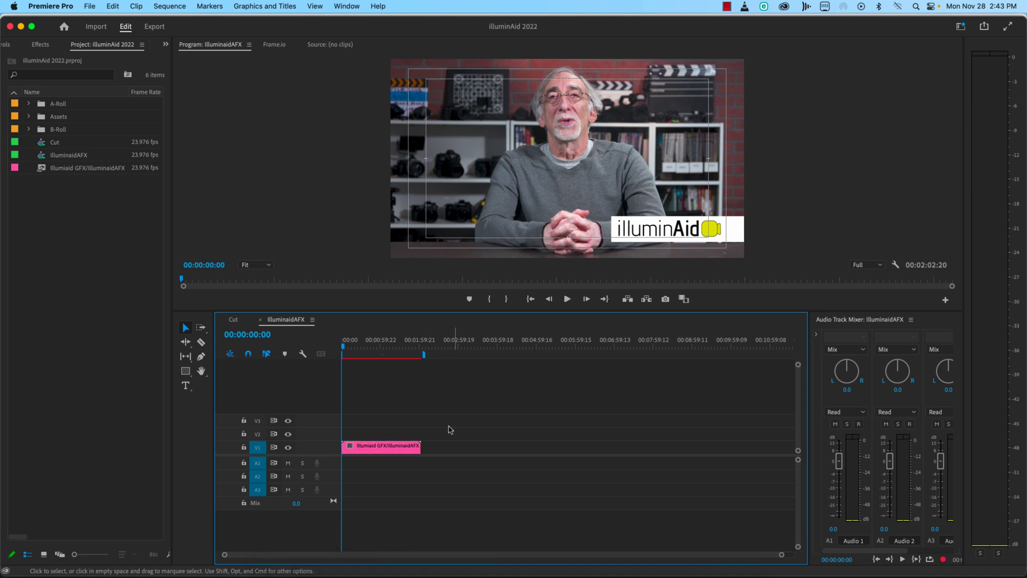
right_click(381, 446)
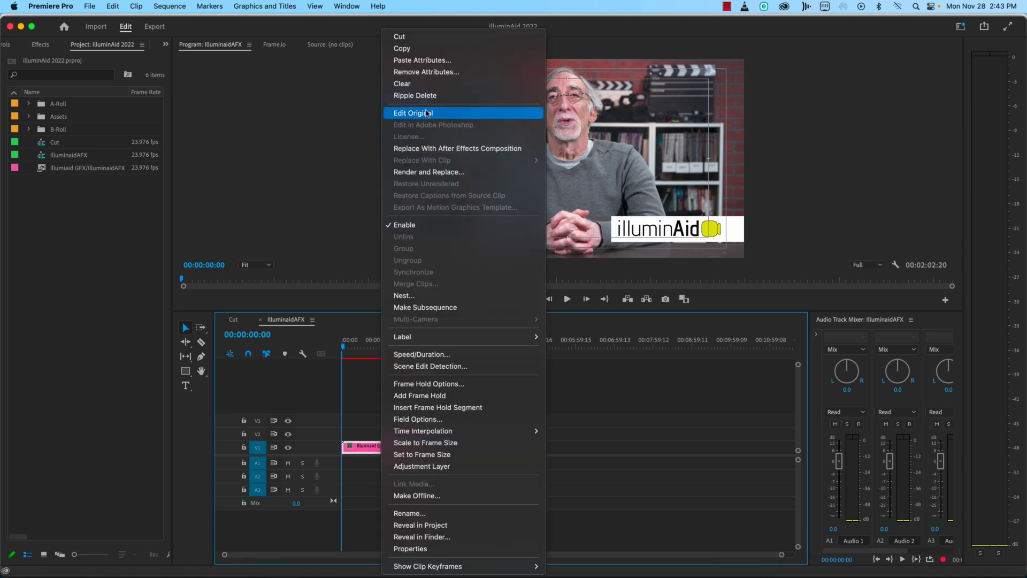
click(412, 113)
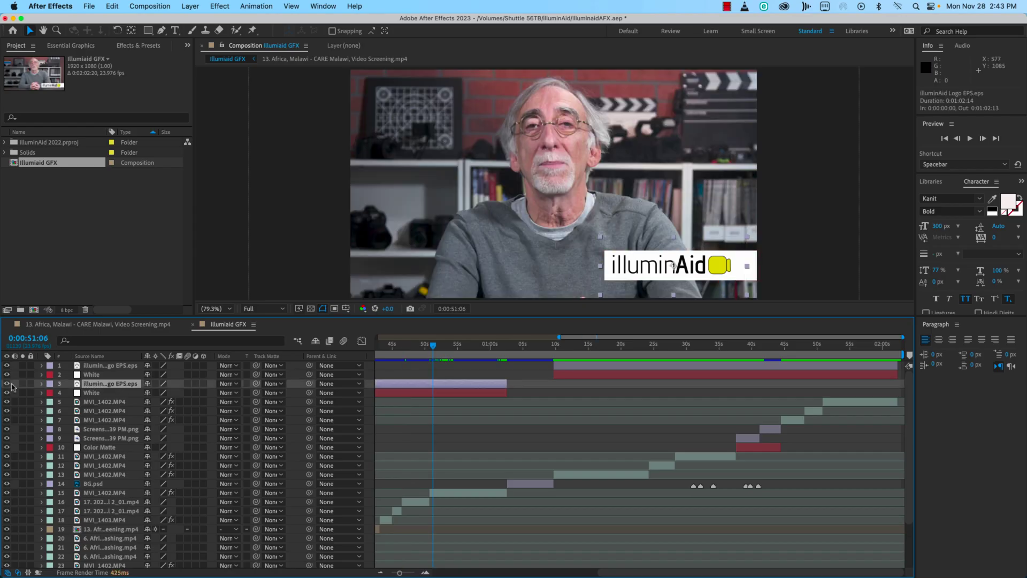
- Hide the illuminAid logo and White box layers, then check the update in Premiere
click(9, 384)
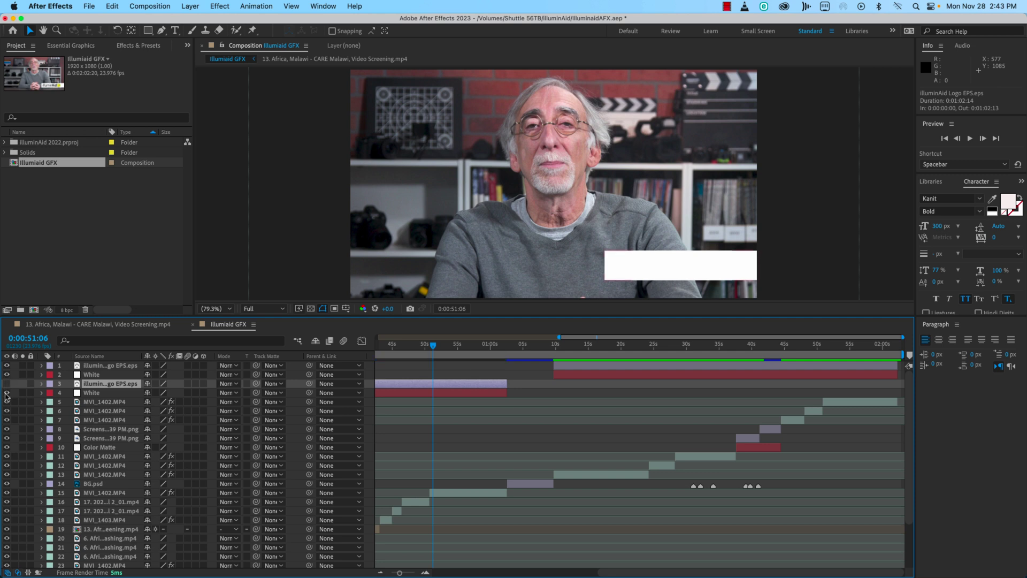
click(7, 392)
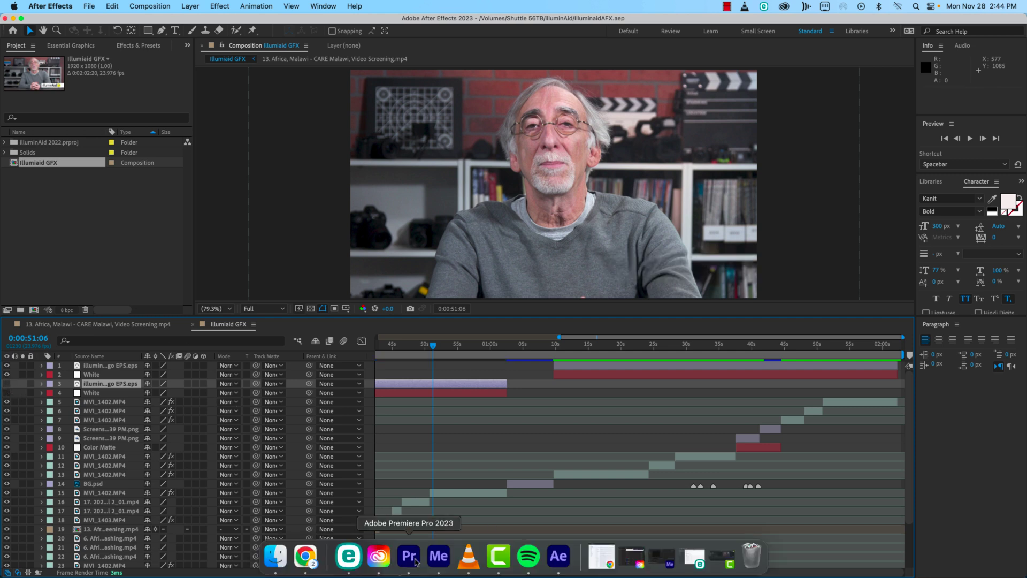
click(403, 558)
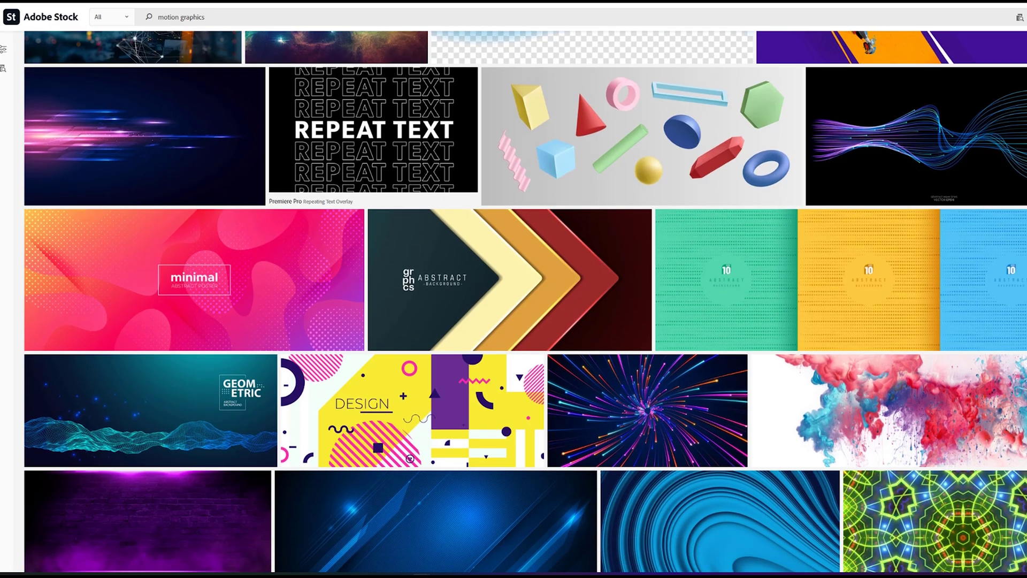
scroll(513, 289, down, 2)
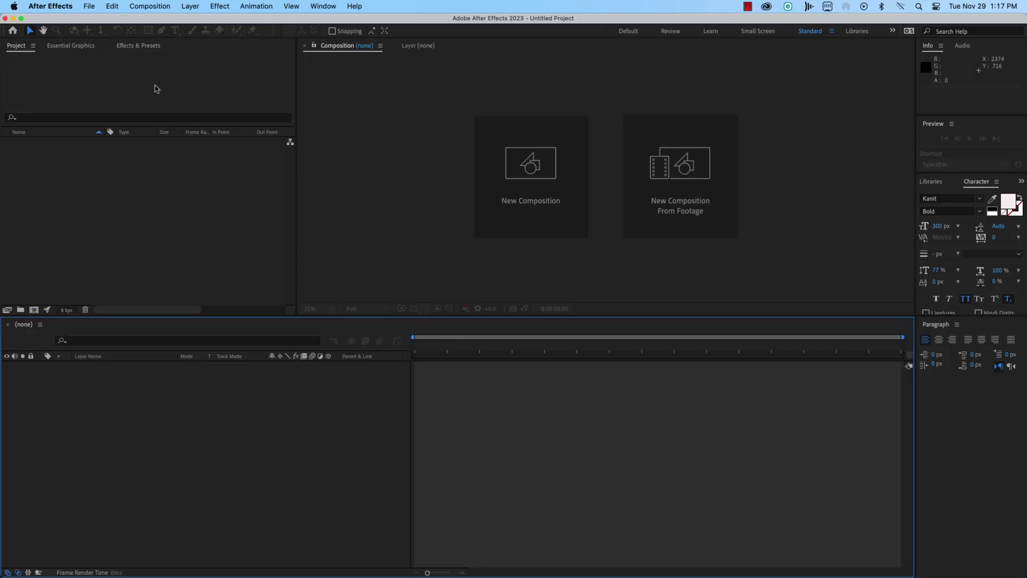
- Open the recent Videomaker_LowerThird_2022.aep project and scrub to the name graphic
click(89, 7)
mouse_move(104, 56)
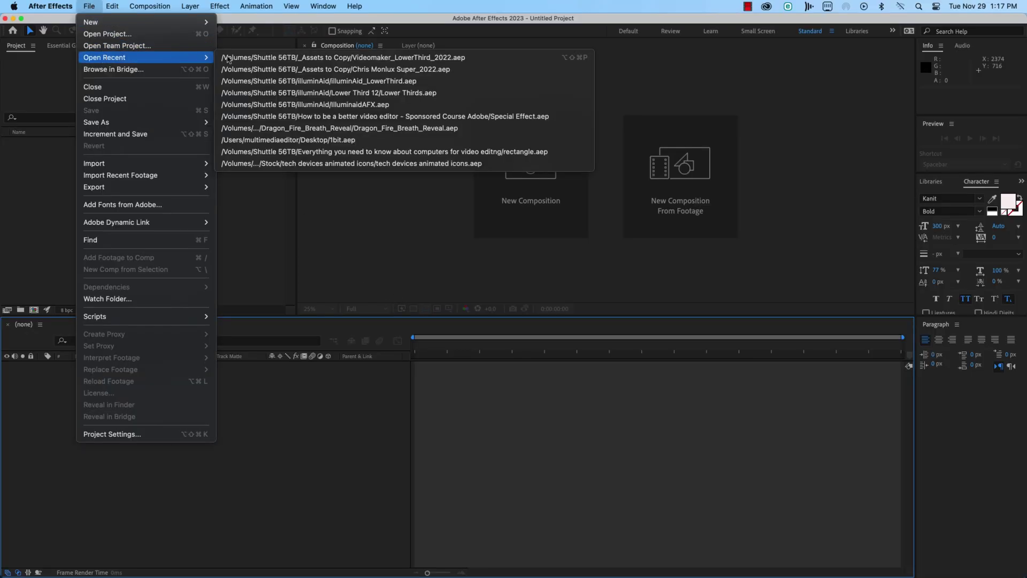
click(285, 58)
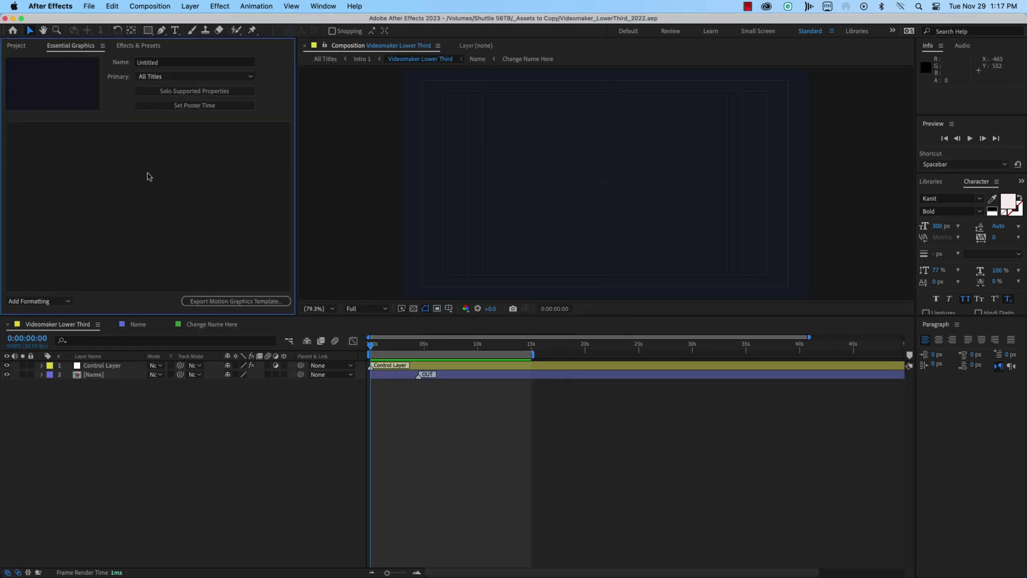
drag(403, 347, 409, 354)
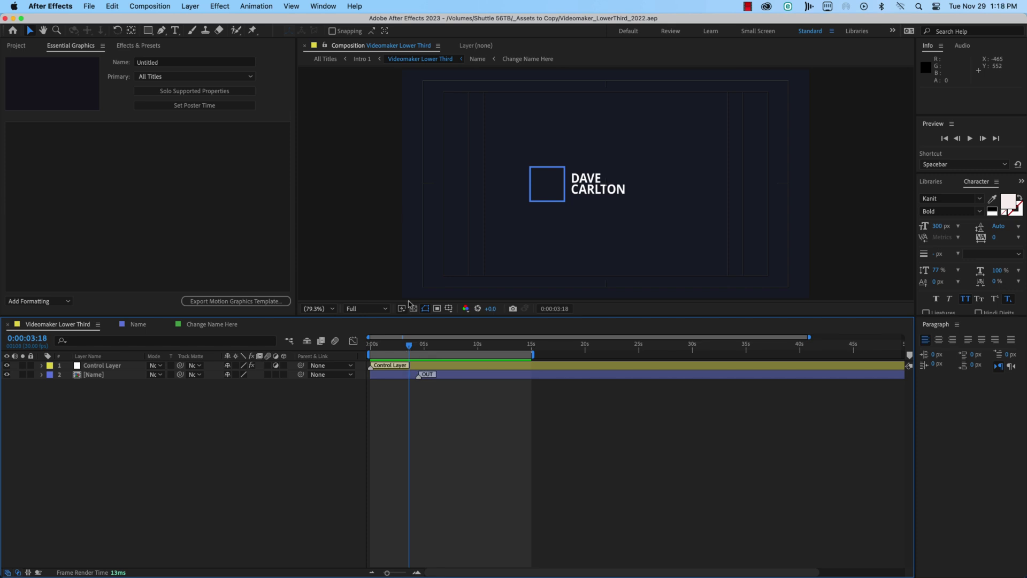
- Show Essential Graphics and set Videomaker Lower Third as the primary composition
click(323, 6)
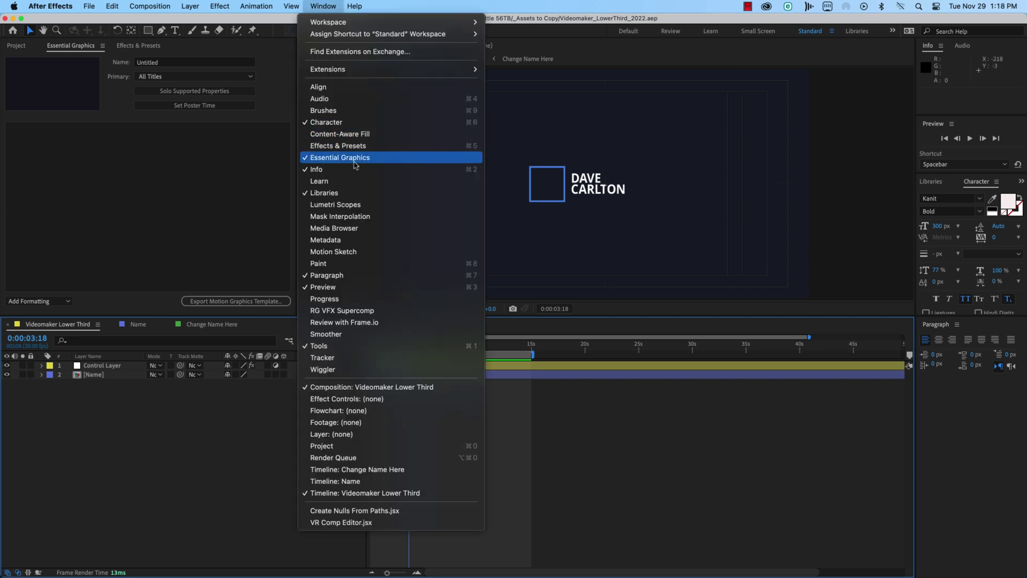
click(237, 177)
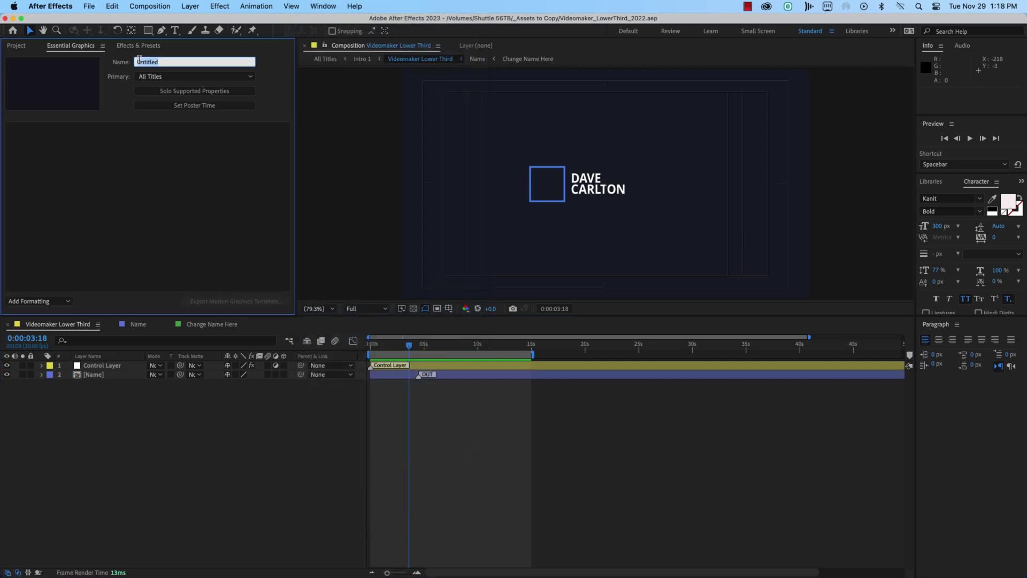
text(Videomaker Lower Third)
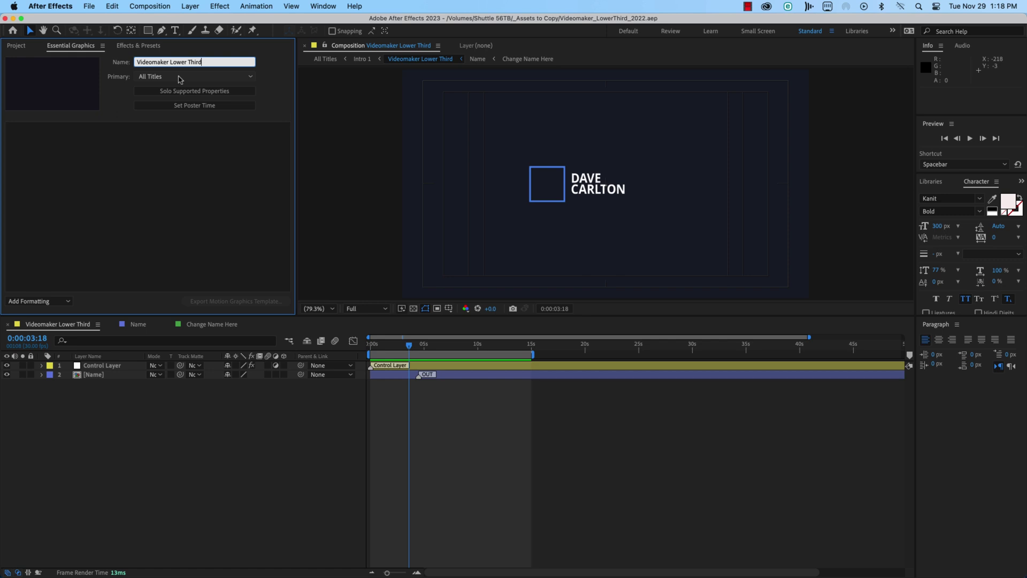
click(179, 76)
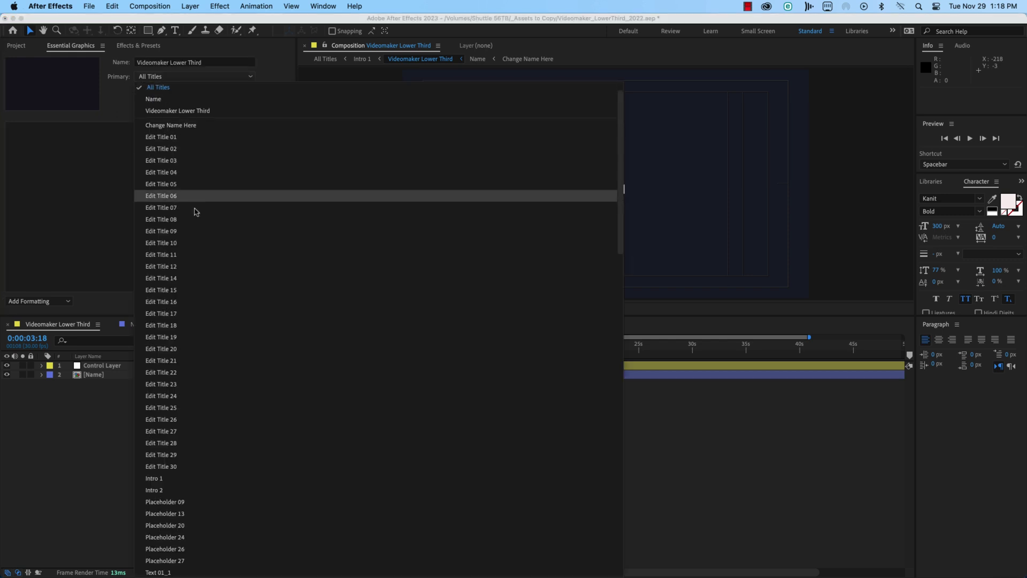
click(234, 112)
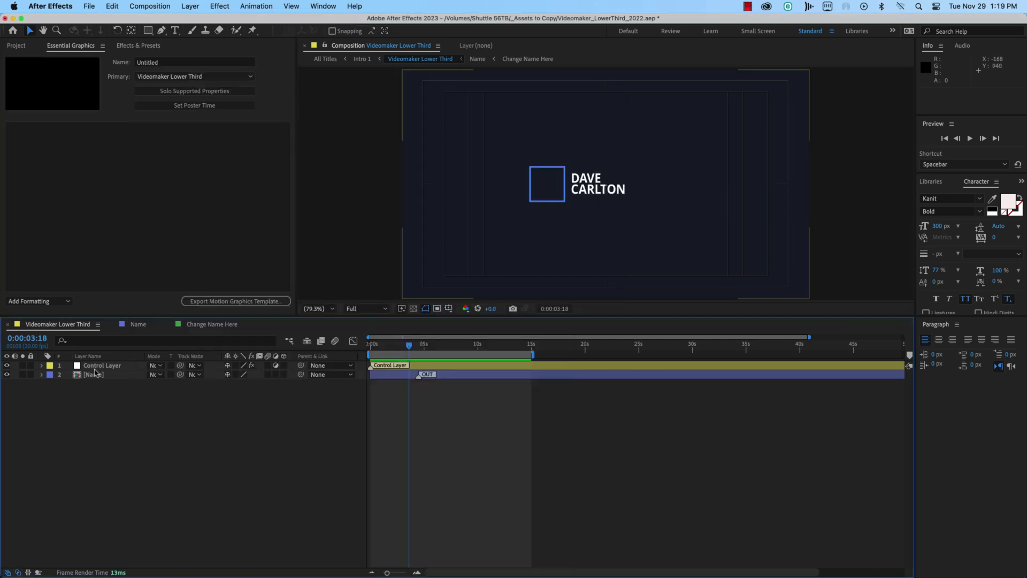
click(101, 366)
- Expand the Control Layer's Color 1 and Color 2 effects and add Color 2
click(42, 366)
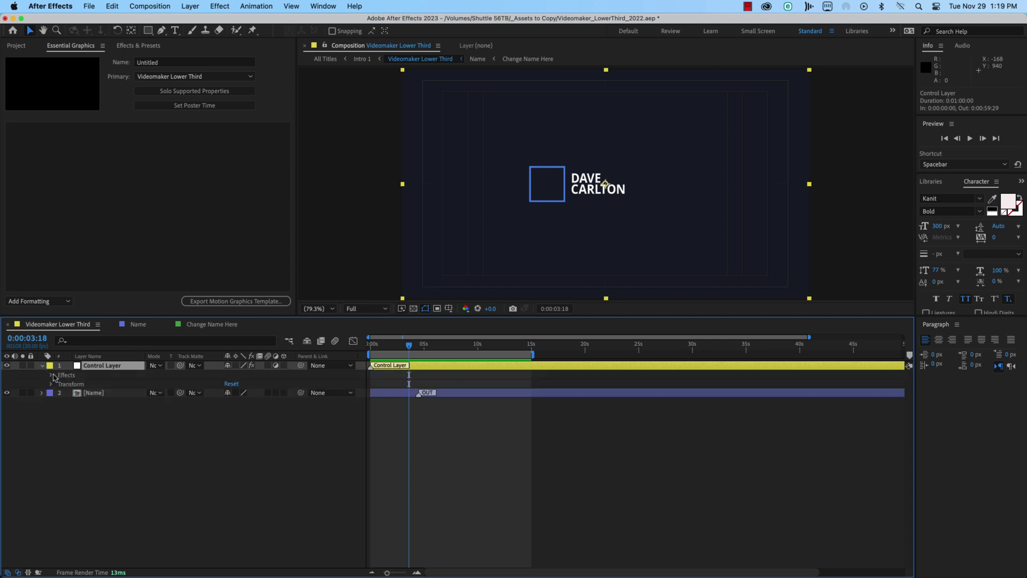
click(51, 374)
click(60, 384)
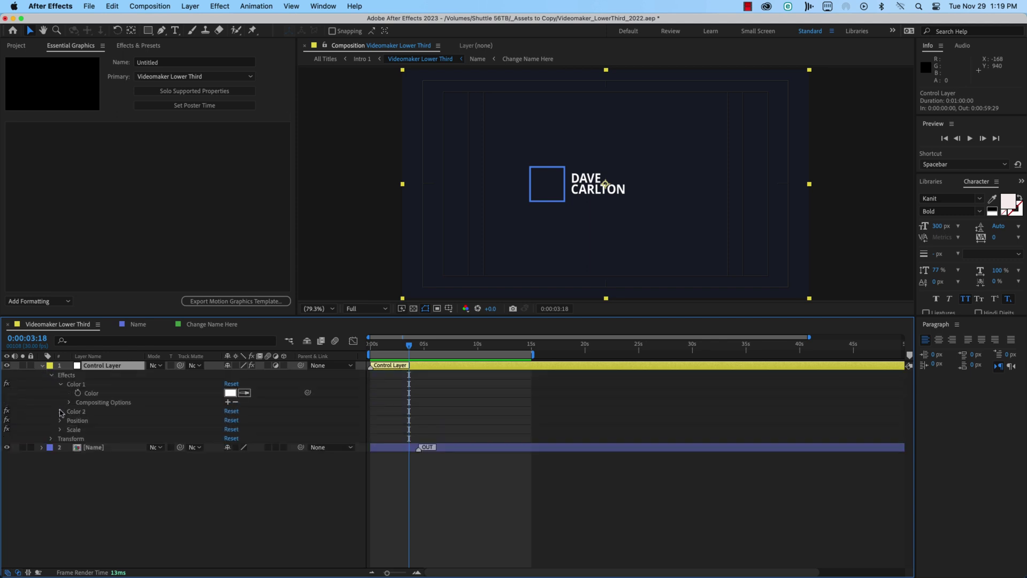
click(60, 412)
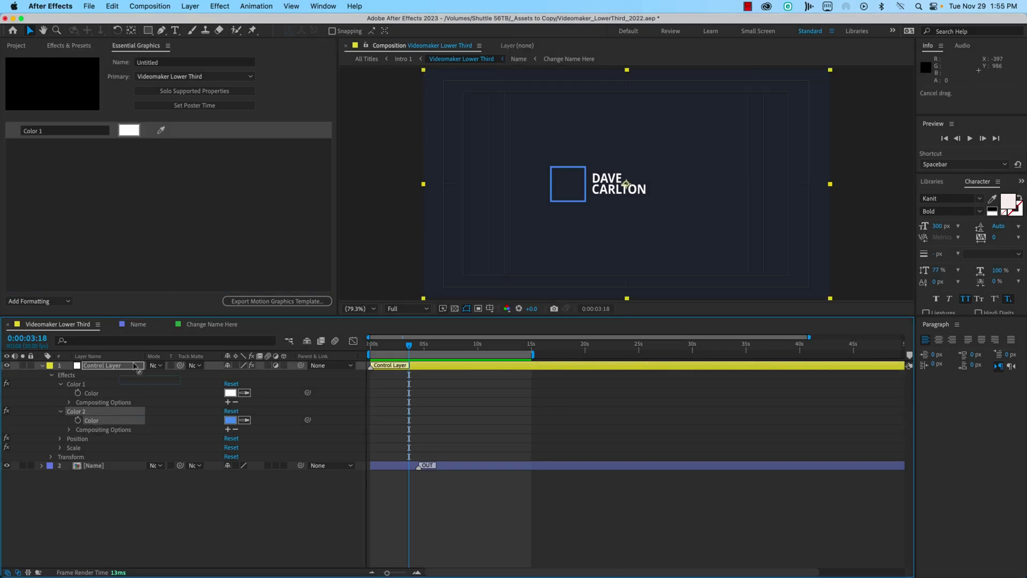
drag(91, 421, 112, 221)
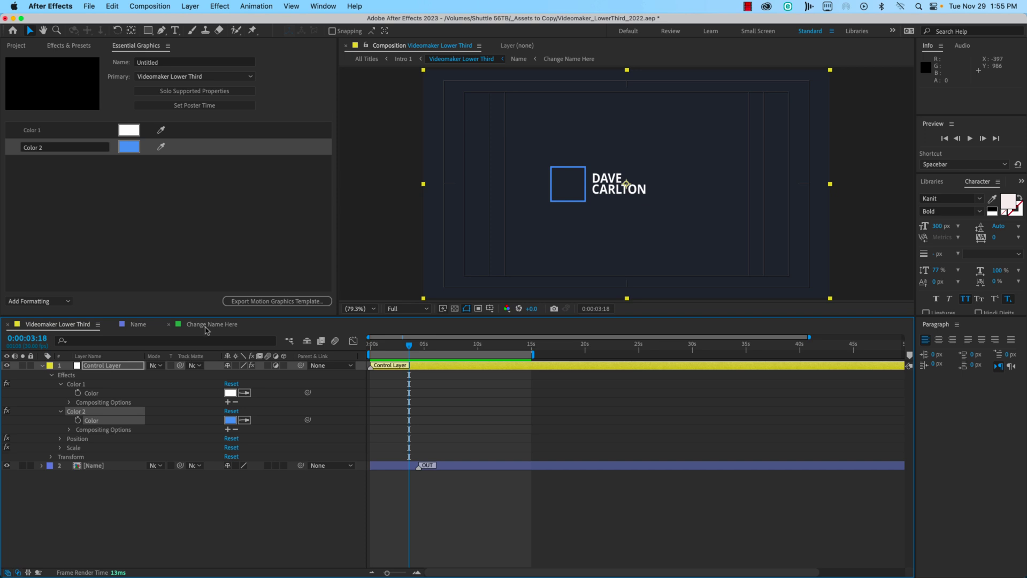
- Add the Dave Carlton Source Text with custom font and font size enabled
click(210, 324)
click(100, 365)
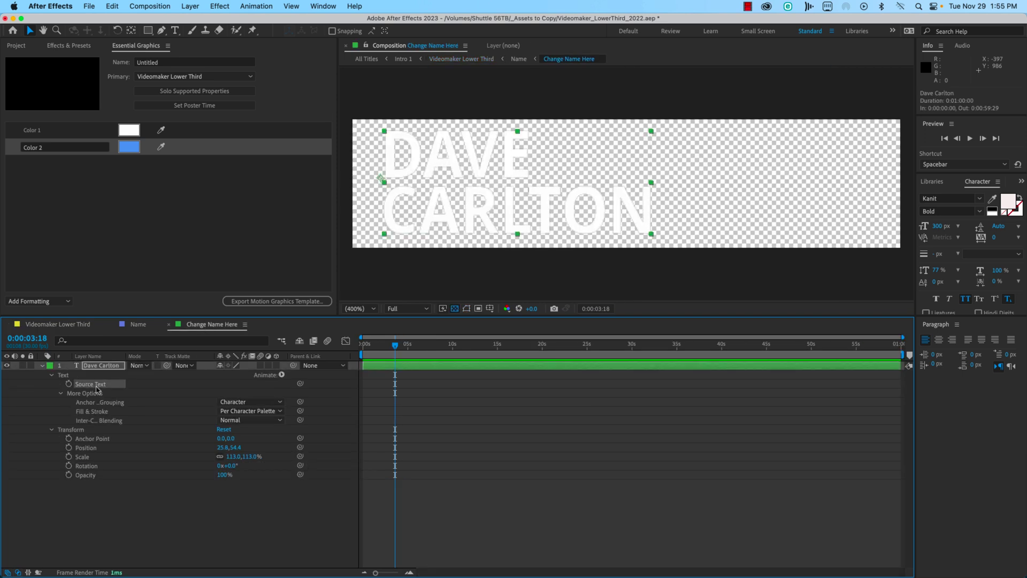
drag(90, 384, 127, 240)
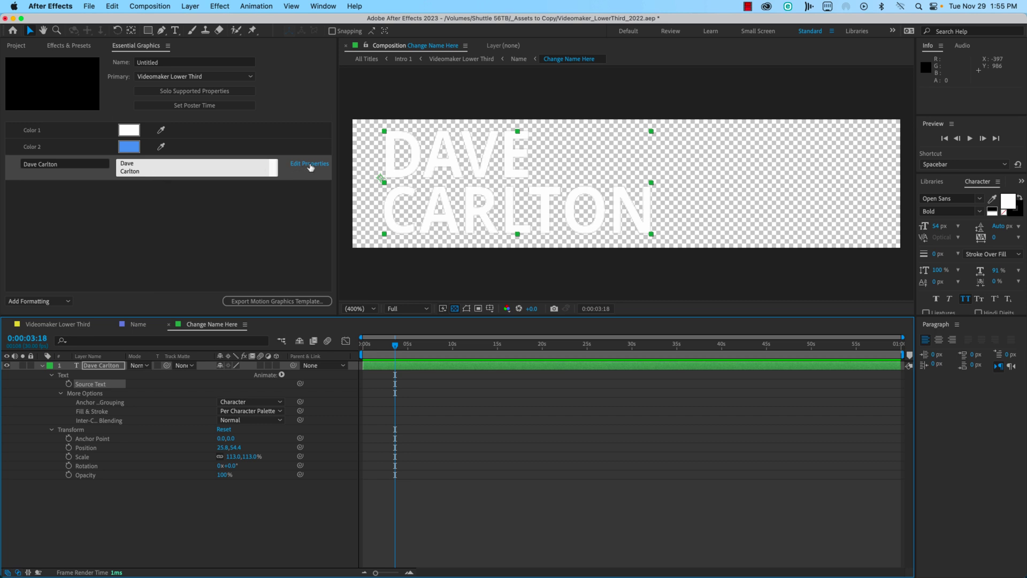
click(310, 163)
click(413, 281)
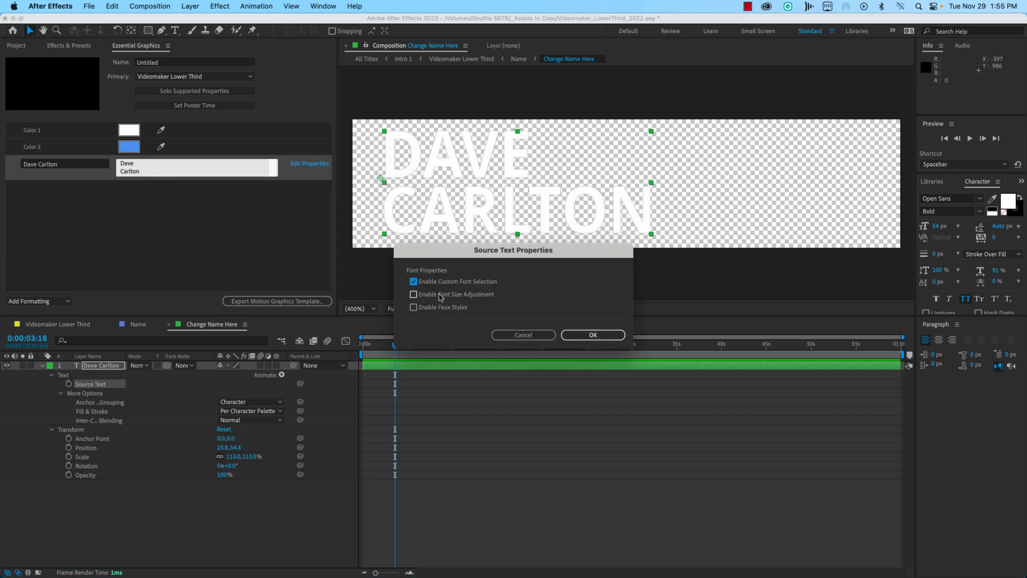
click(413, 294)
click(593, 335)
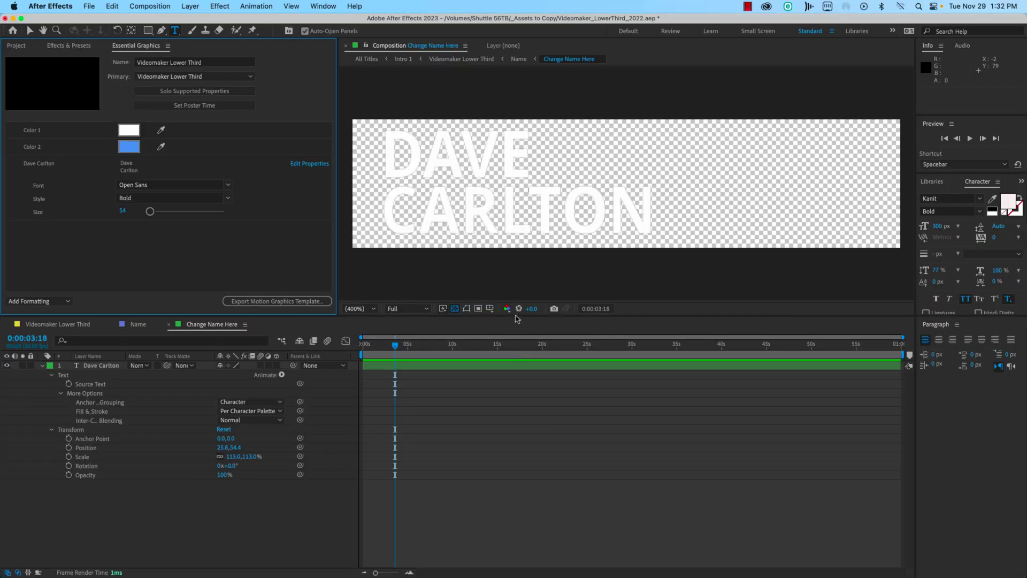
- Export the Videomaker Lower Third as a Motion Graphics template to the Local Drive
click(308, 303)
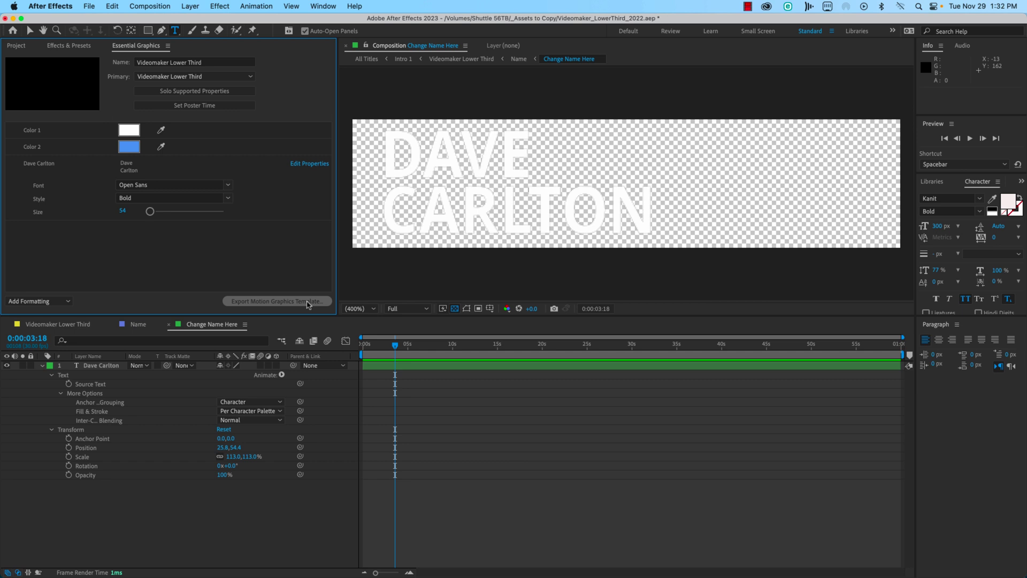
click(308, 303)
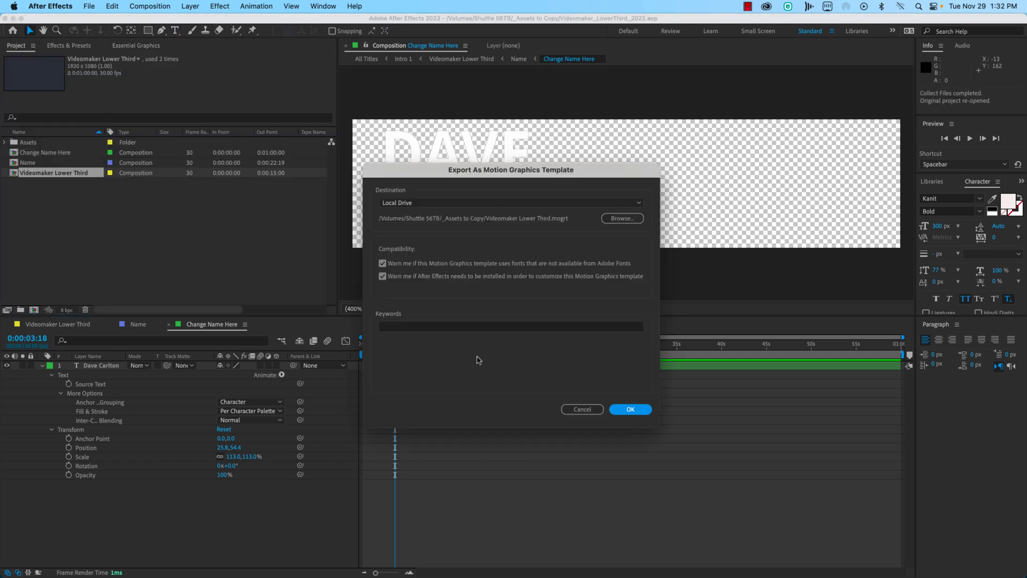
click(631, 409)
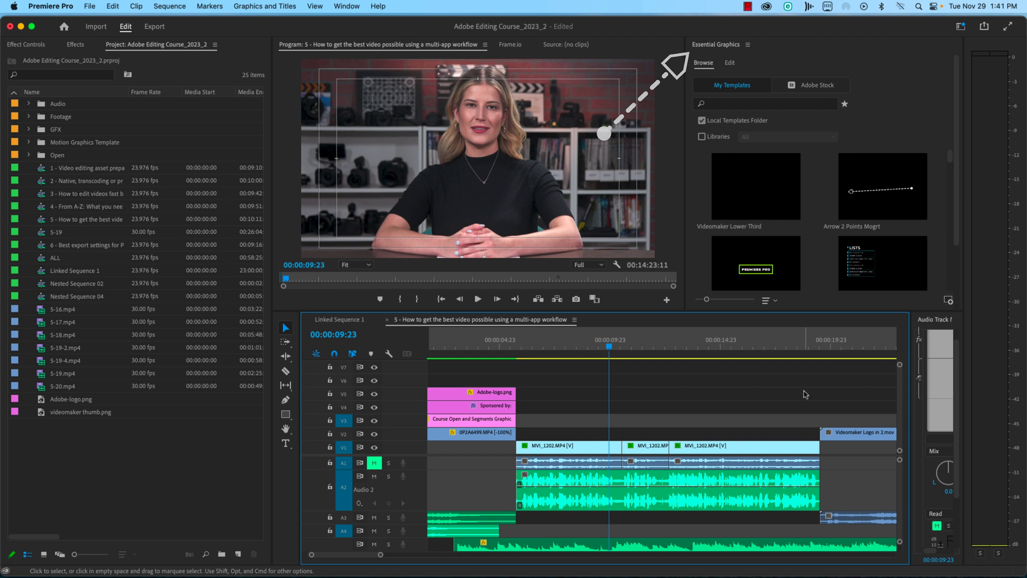
- Install Videomaker Lower Third.mogrt from the Desktop, replacing the existing template
click(950, 302)
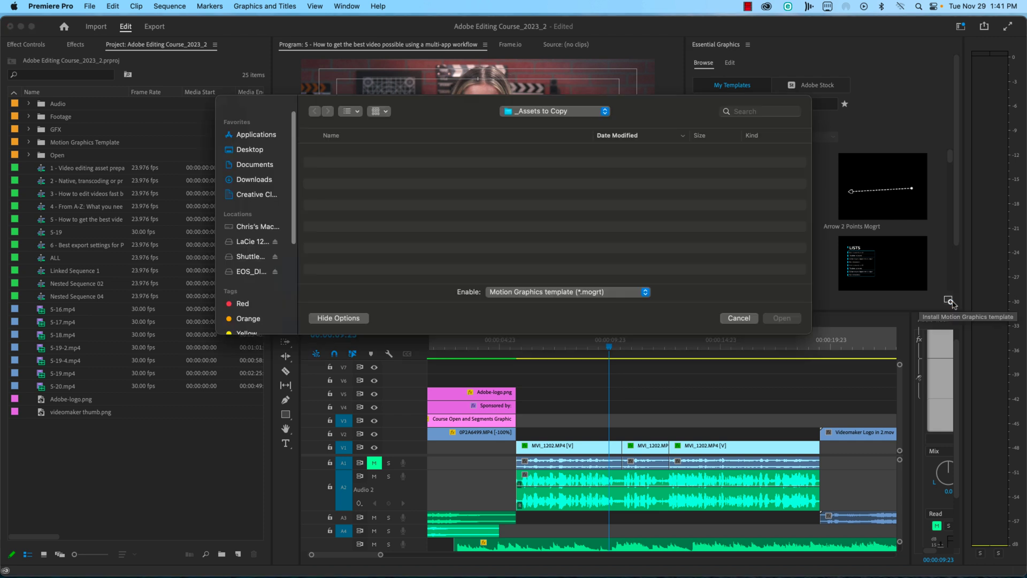
click(250, 149)
click(393, 153)
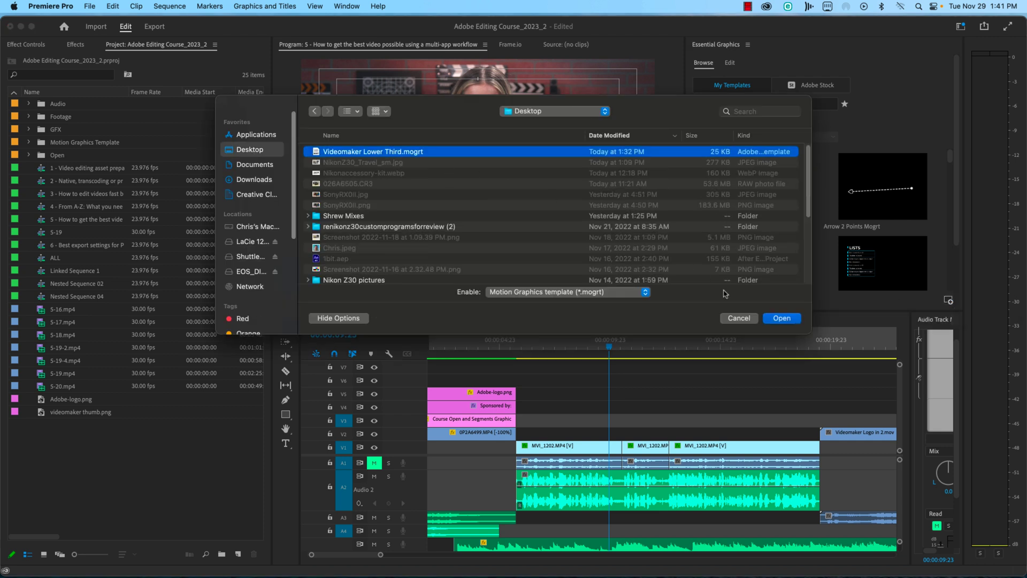
click(781, 318)
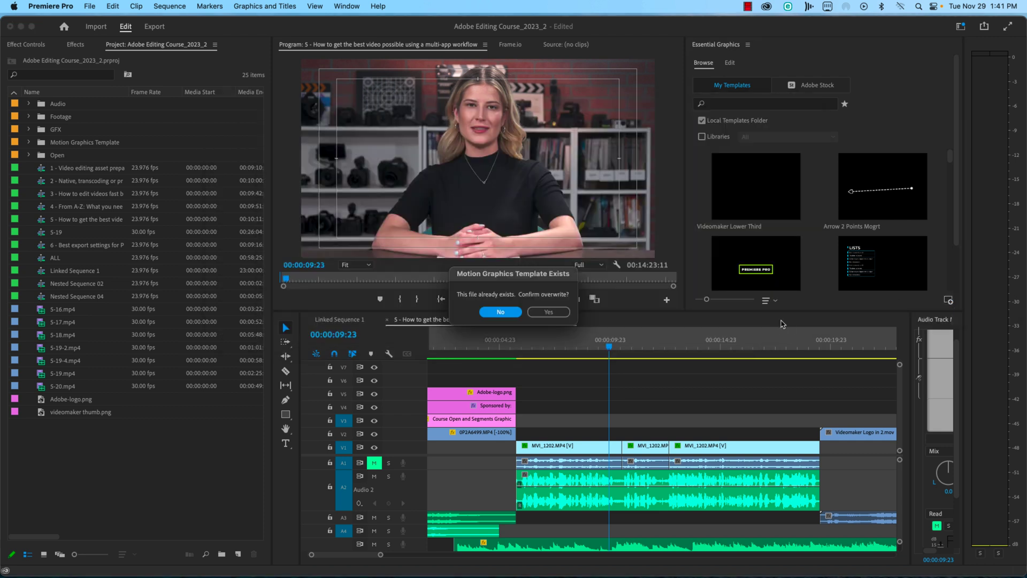
click(550, 312)
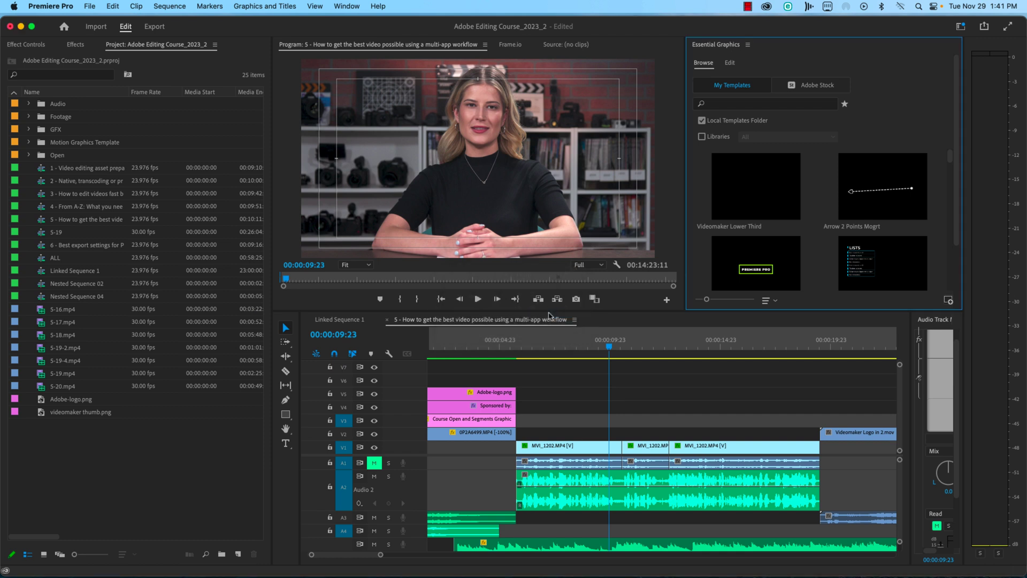
mouse_move(756, 190)
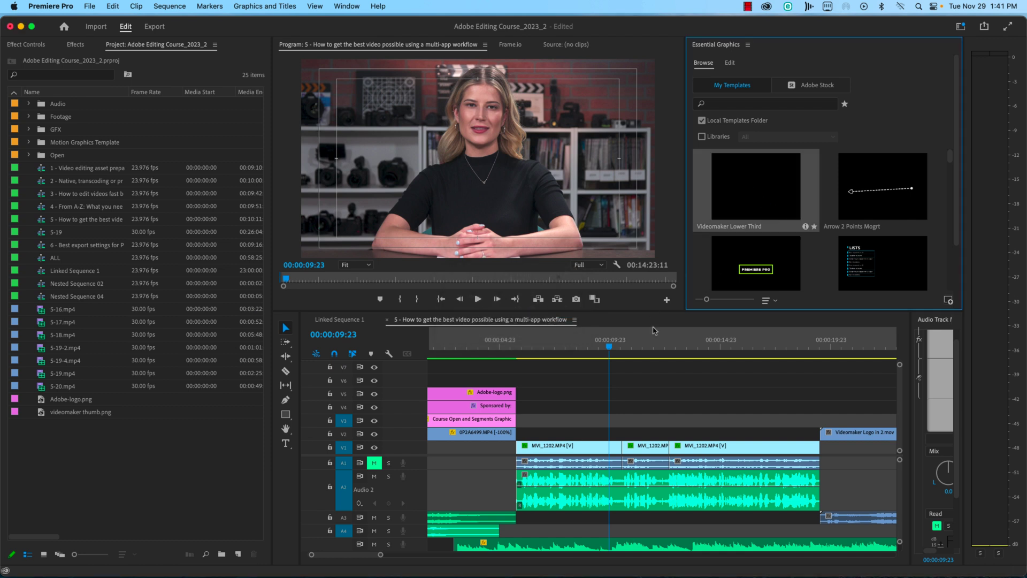
- Place the lower third on the top video track, then undo a name-text enlargement
drag(755, 187, 530, 381)
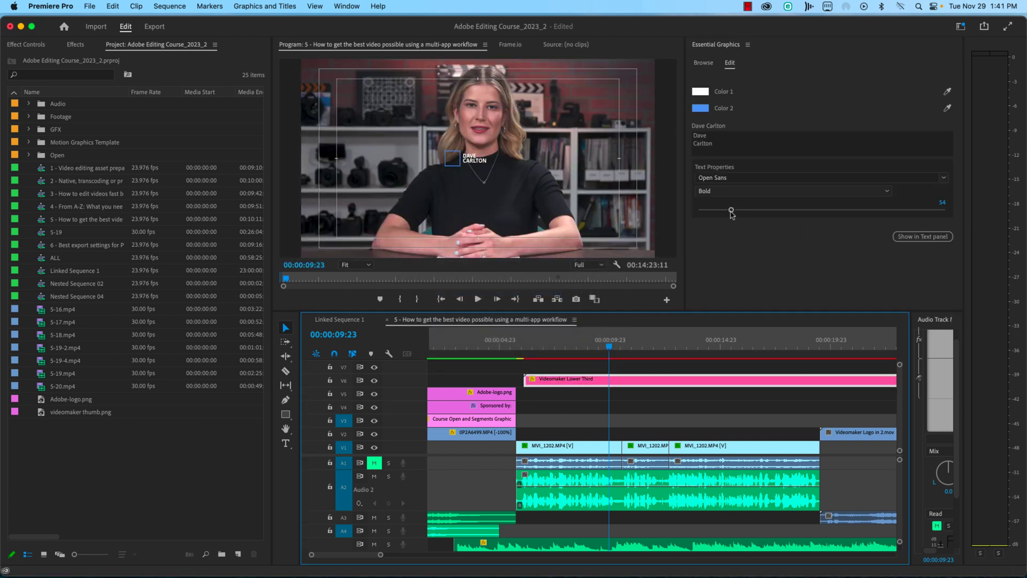
drag(731, 211, 763, 212)
key(super+z)
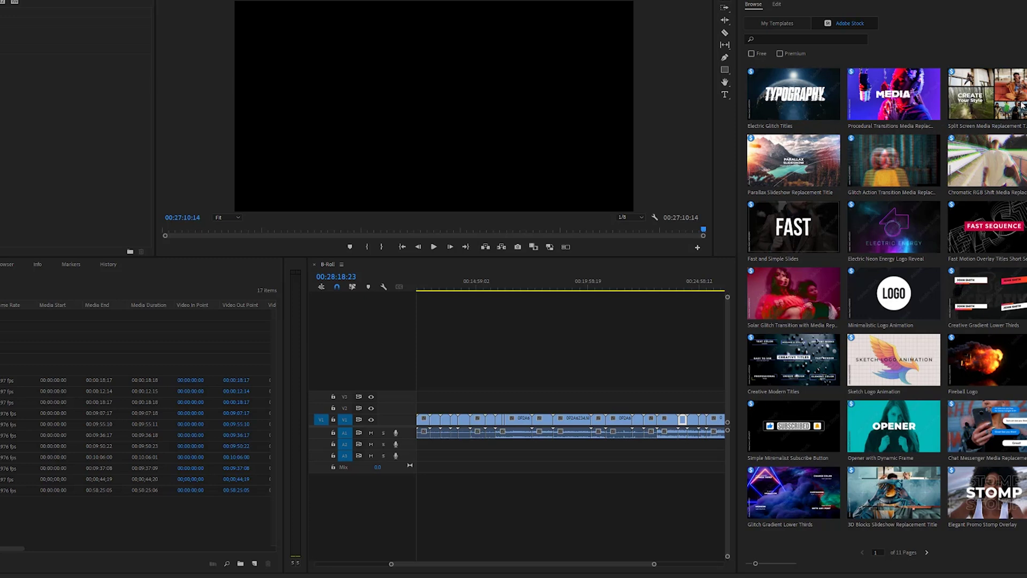
- Page forward three times through the Adobe Stock motion graphics templates
click(926, 553)
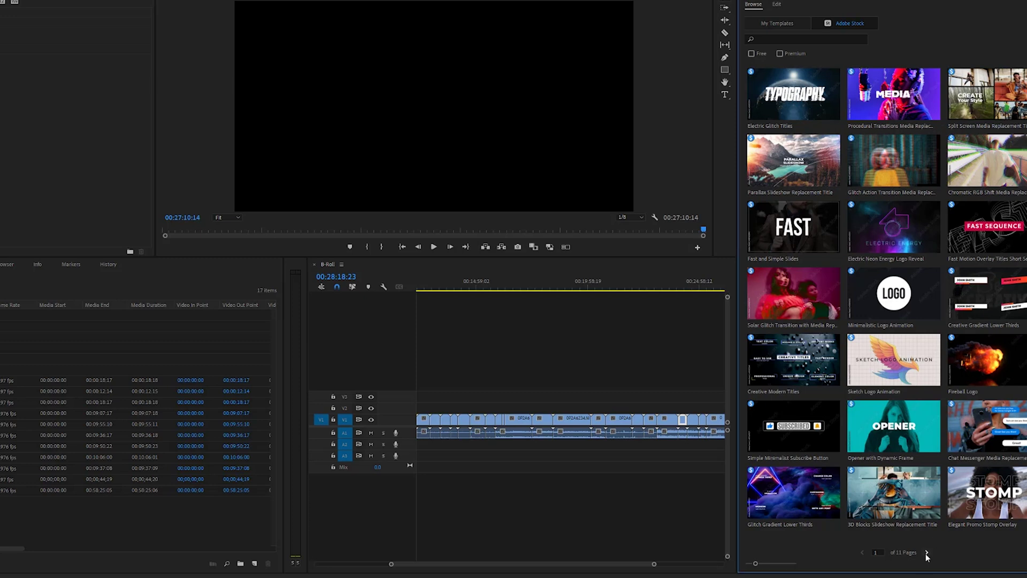
click(926, 555)
click(928, 554)
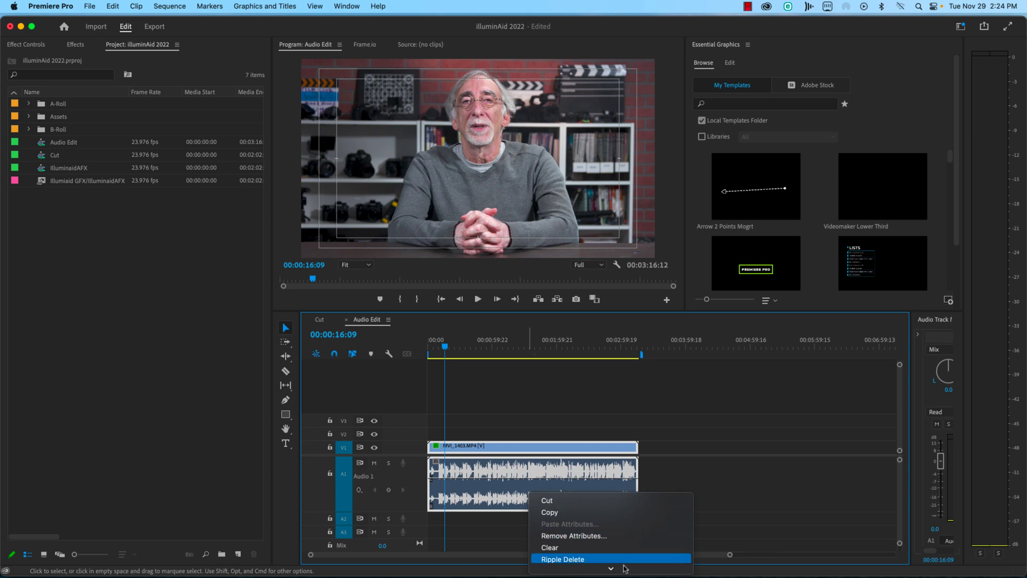
scroll(625, 562, down, 3)
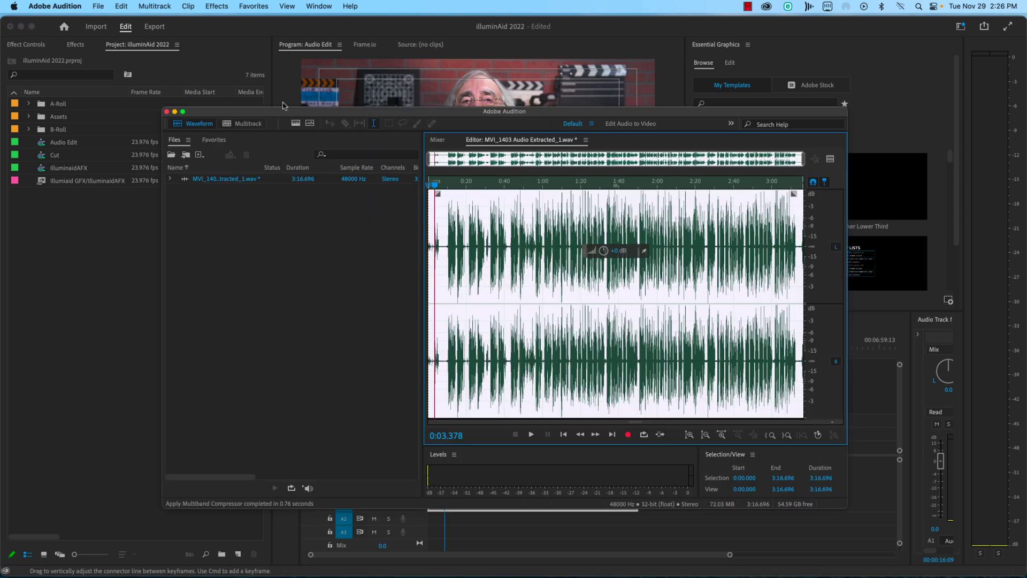
- Apply the Normalize to -3 dB favourite to the interview audio, save, and close Audition
click(252, 5)
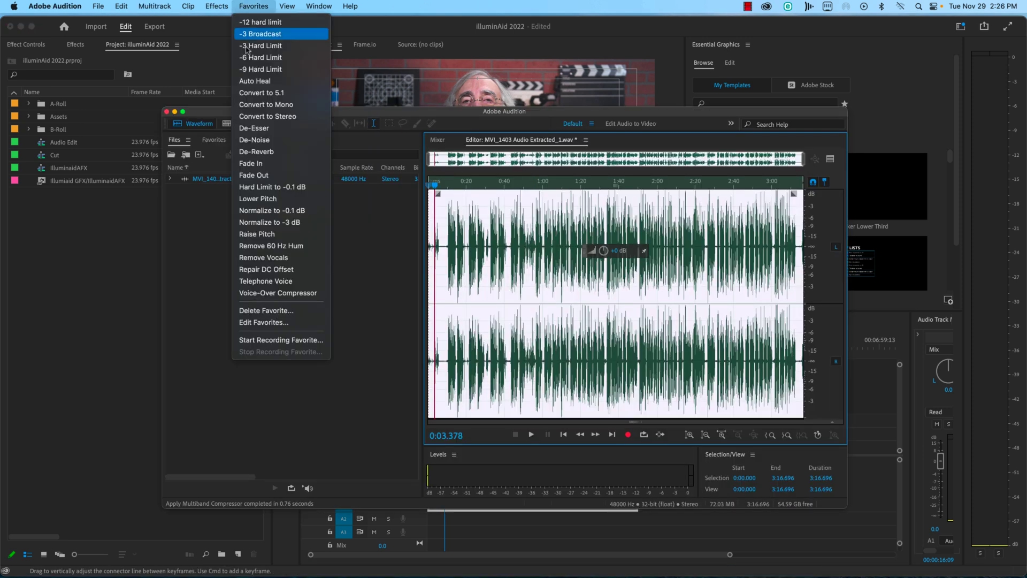
click(282, 226)
click(494, 271)
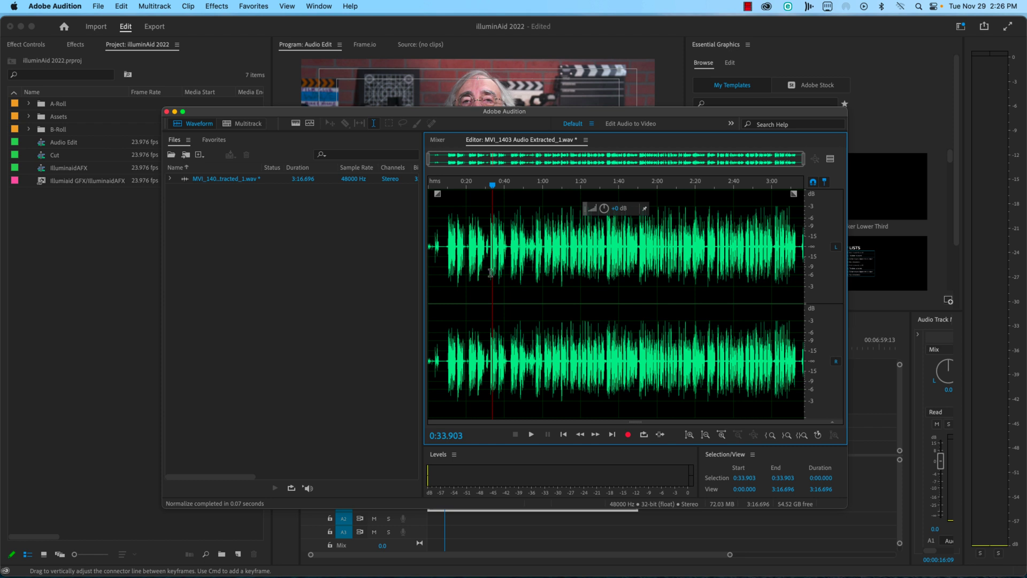
key(super+s)
click(123, 326)
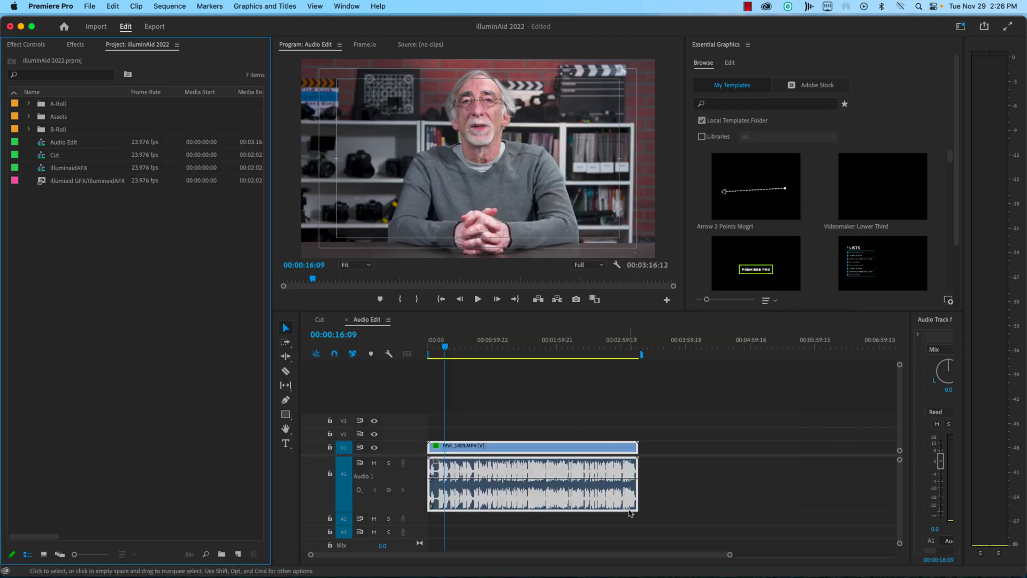
- Play the sequence from about 1:40, then enable Duration for the music clip and edit its target
click(691, 486)
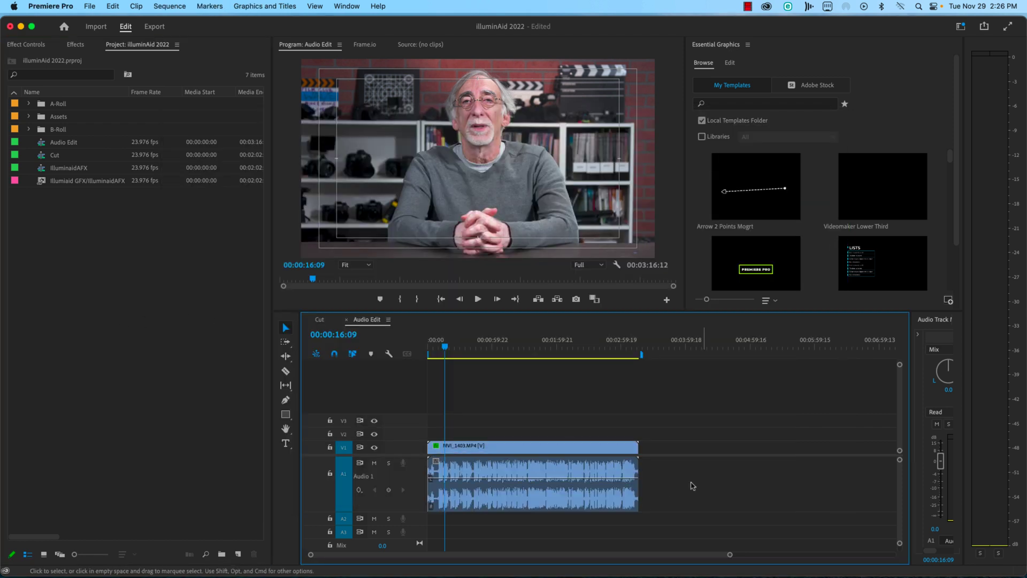
click(536, 350)
key(space)
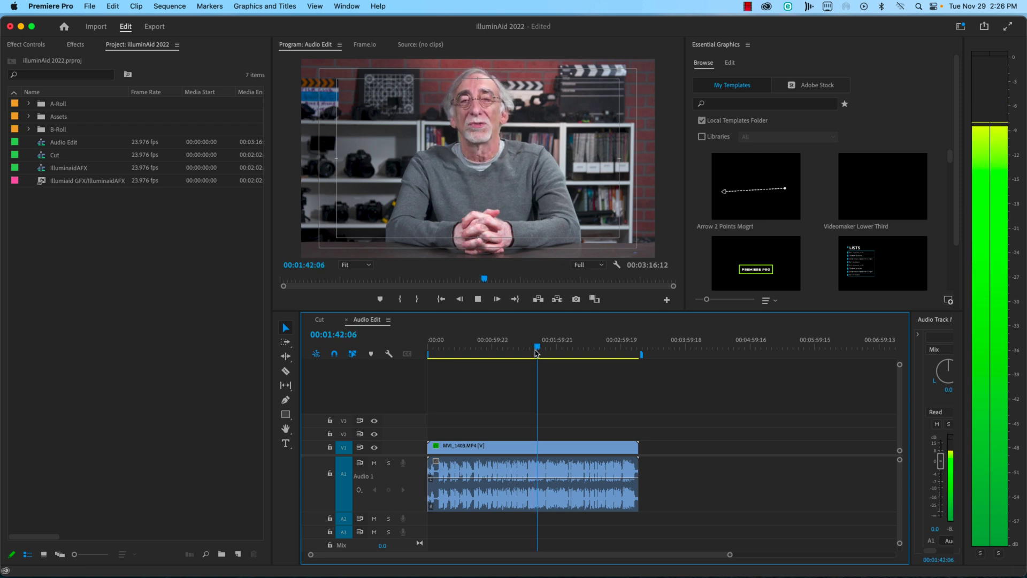
key(space)
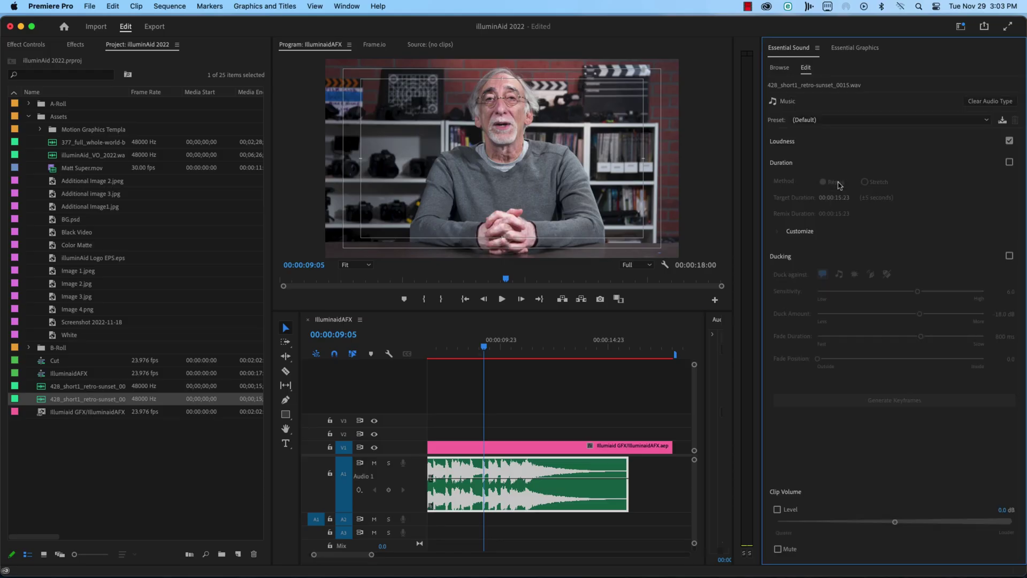
click(1010, 163)
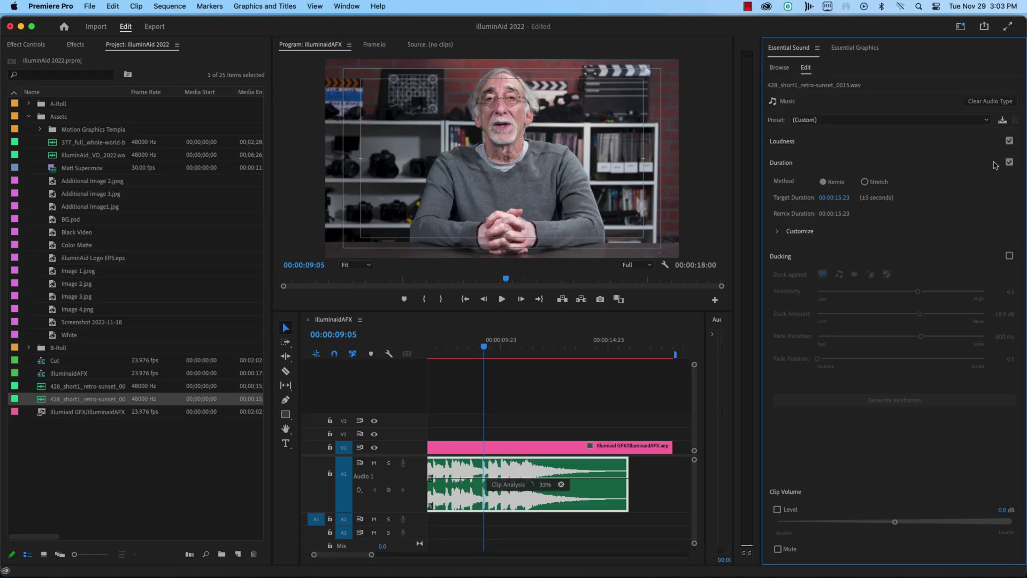
click(849, 199)
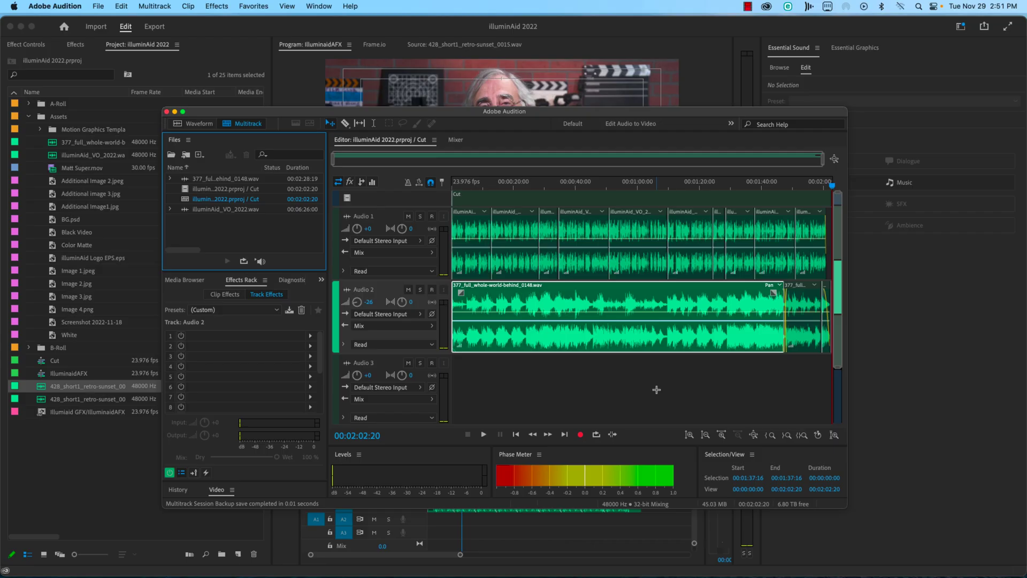
- In Essential Sound, tag the Audio 2 music clip as Music and choose Remix for duration
click(319, 6)
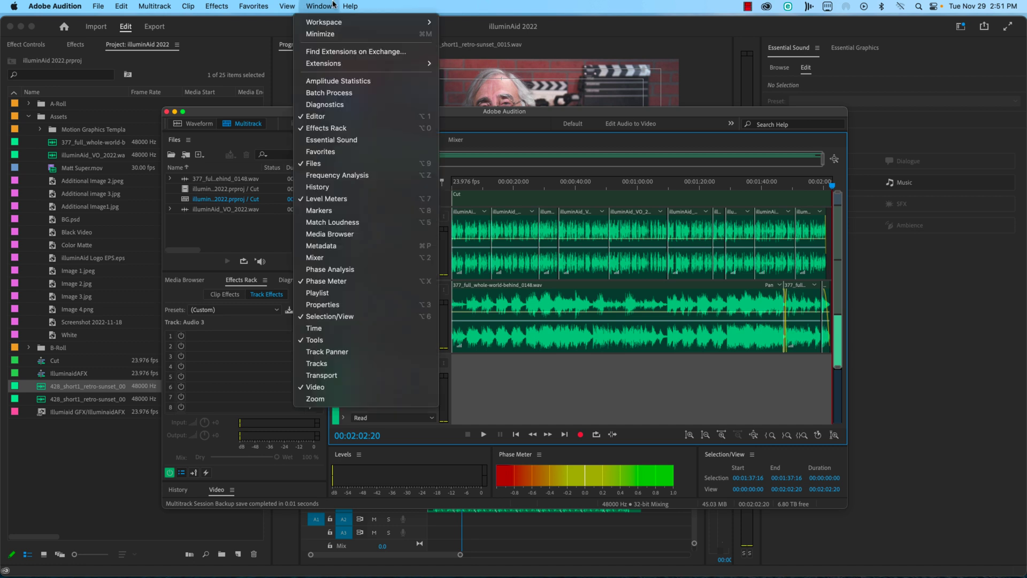
click(345, 138)
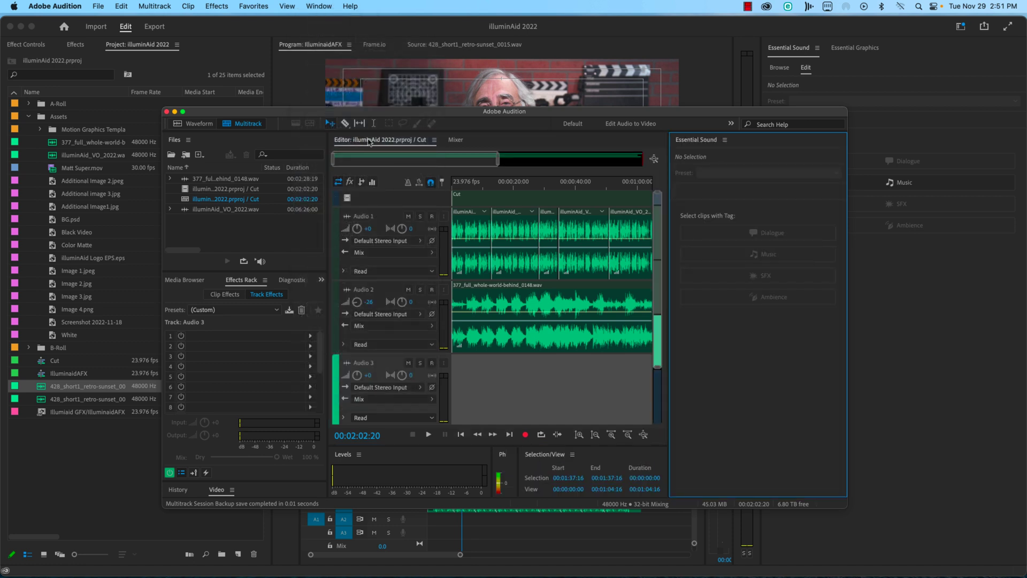
click(528, 308)
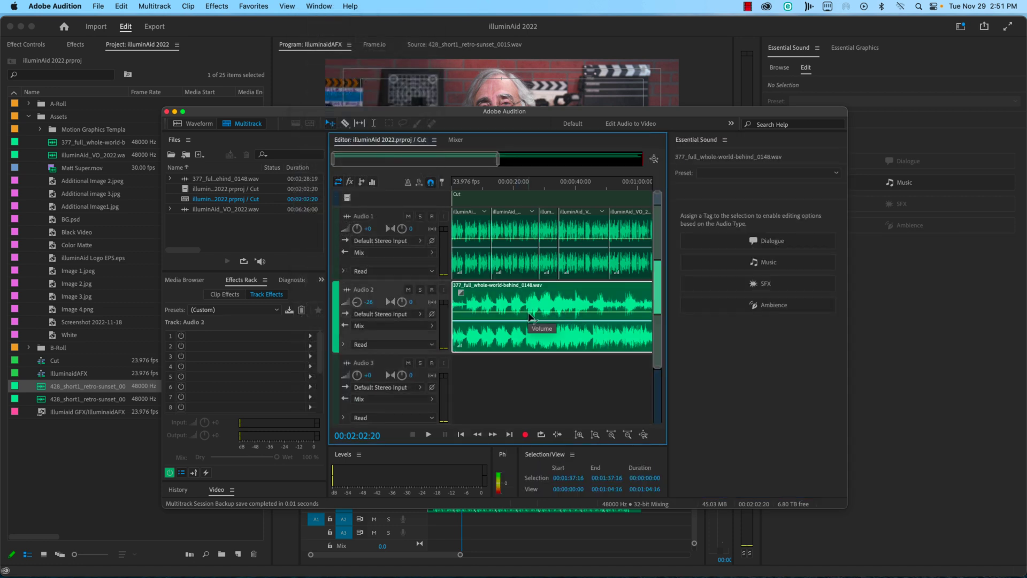
click(759, 261)
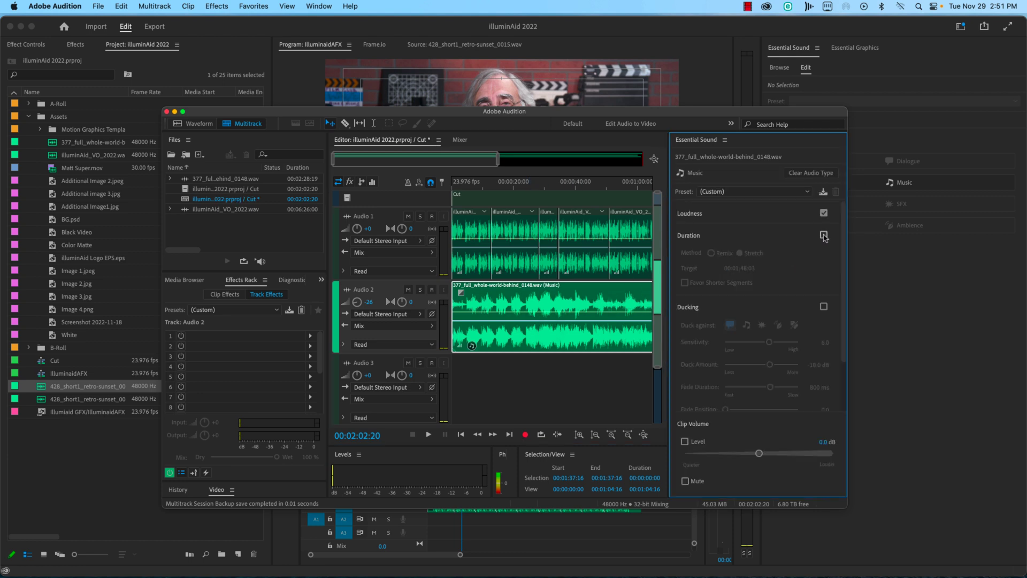
click(711, 254)
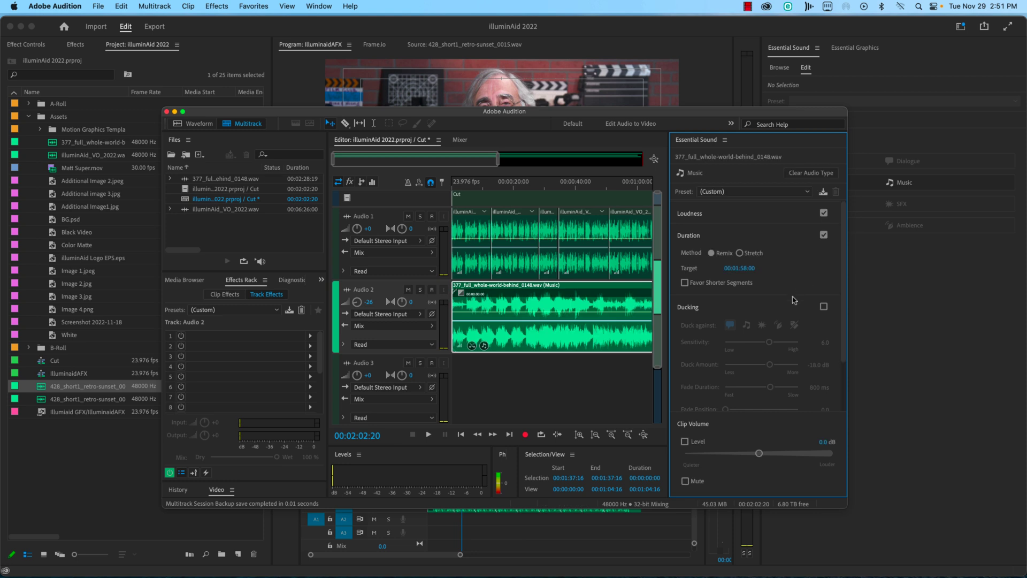
scroll(546, 188, down, 5)
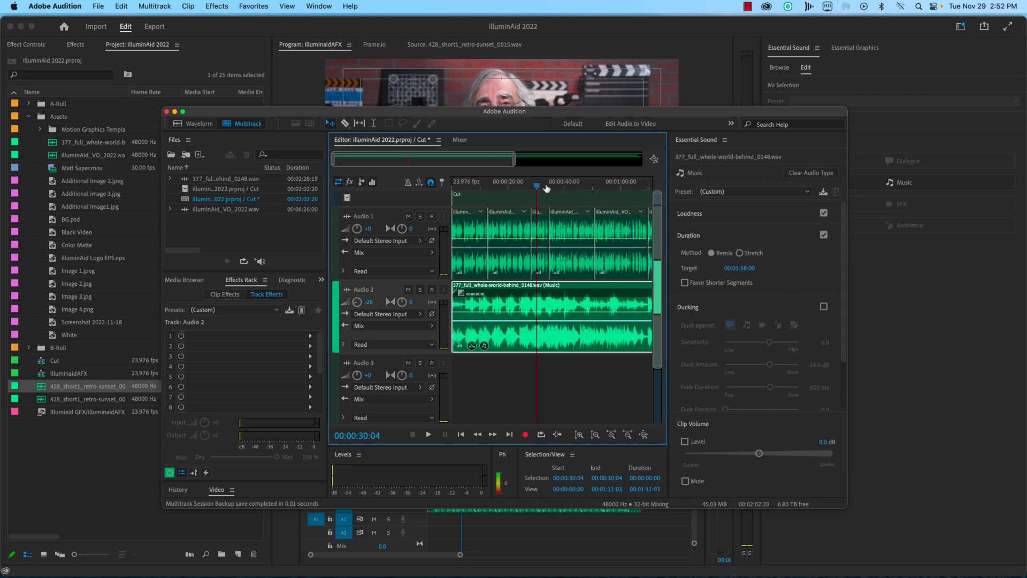
click(596, 185)
scroll(562, 241, up, 5)
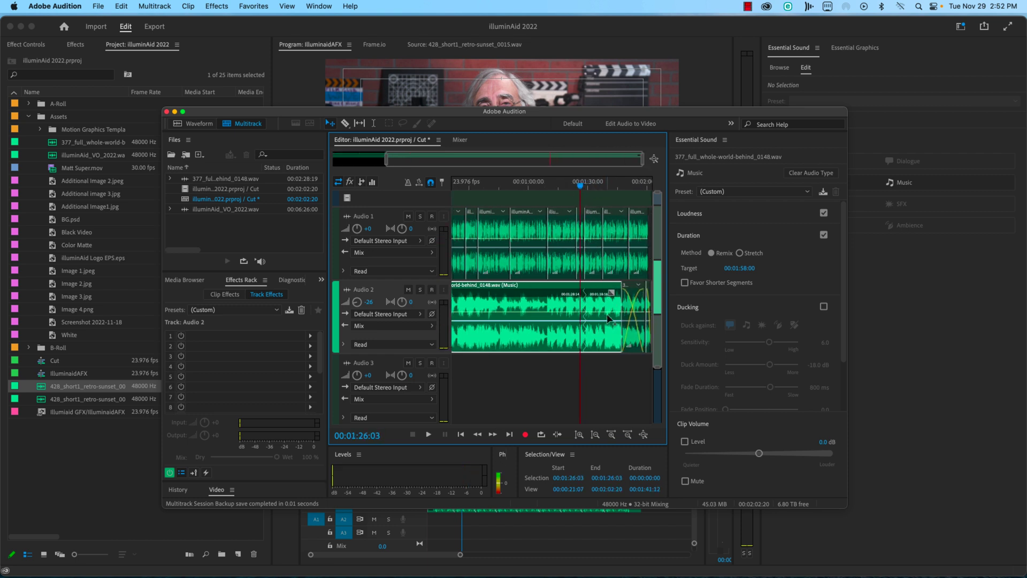